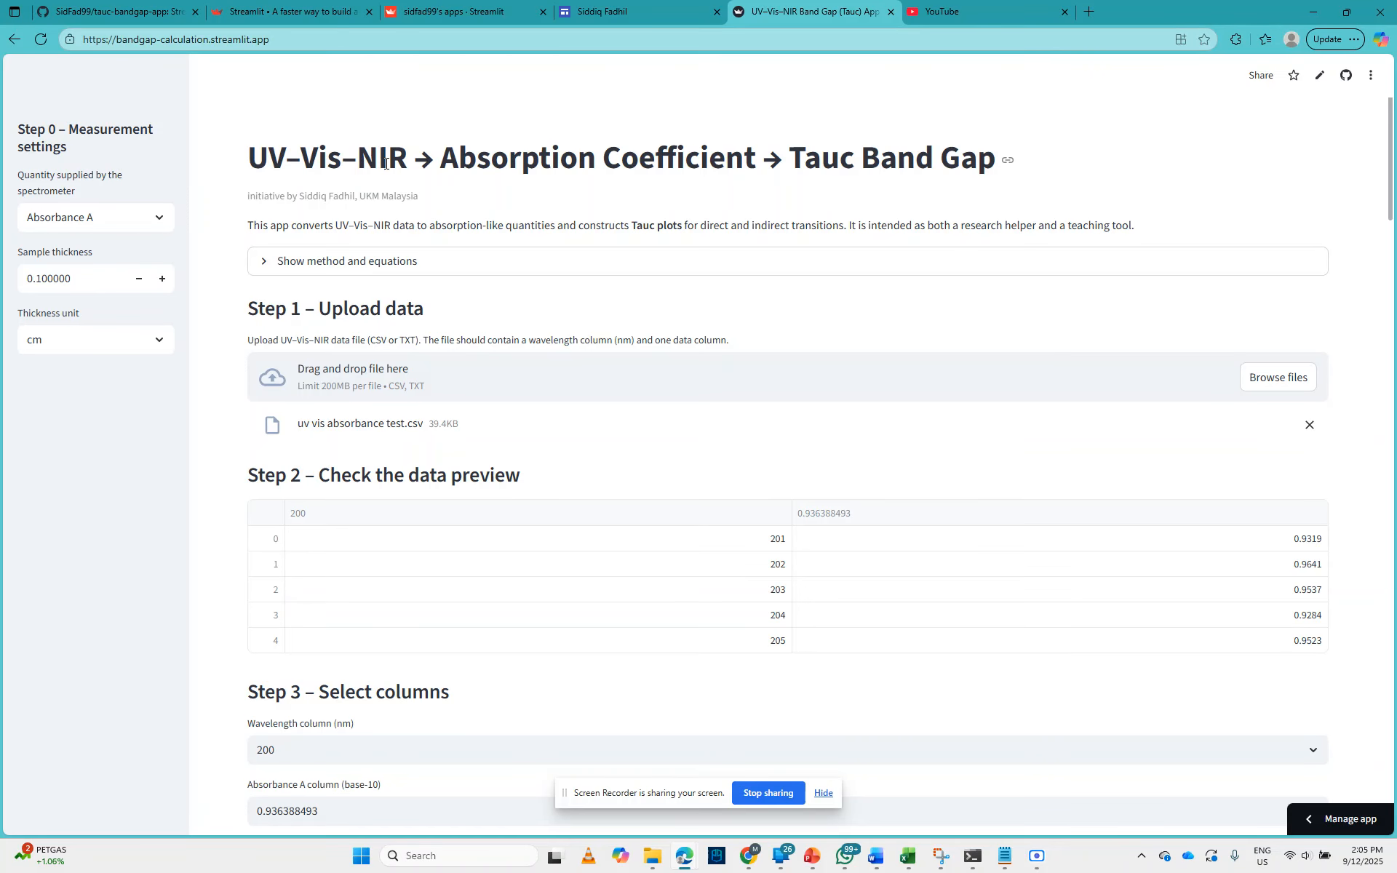
Step: Dismiss the screen-sharing notice and remove the uploaded file uv vis absorbance test.csv
left_click(824, 798)
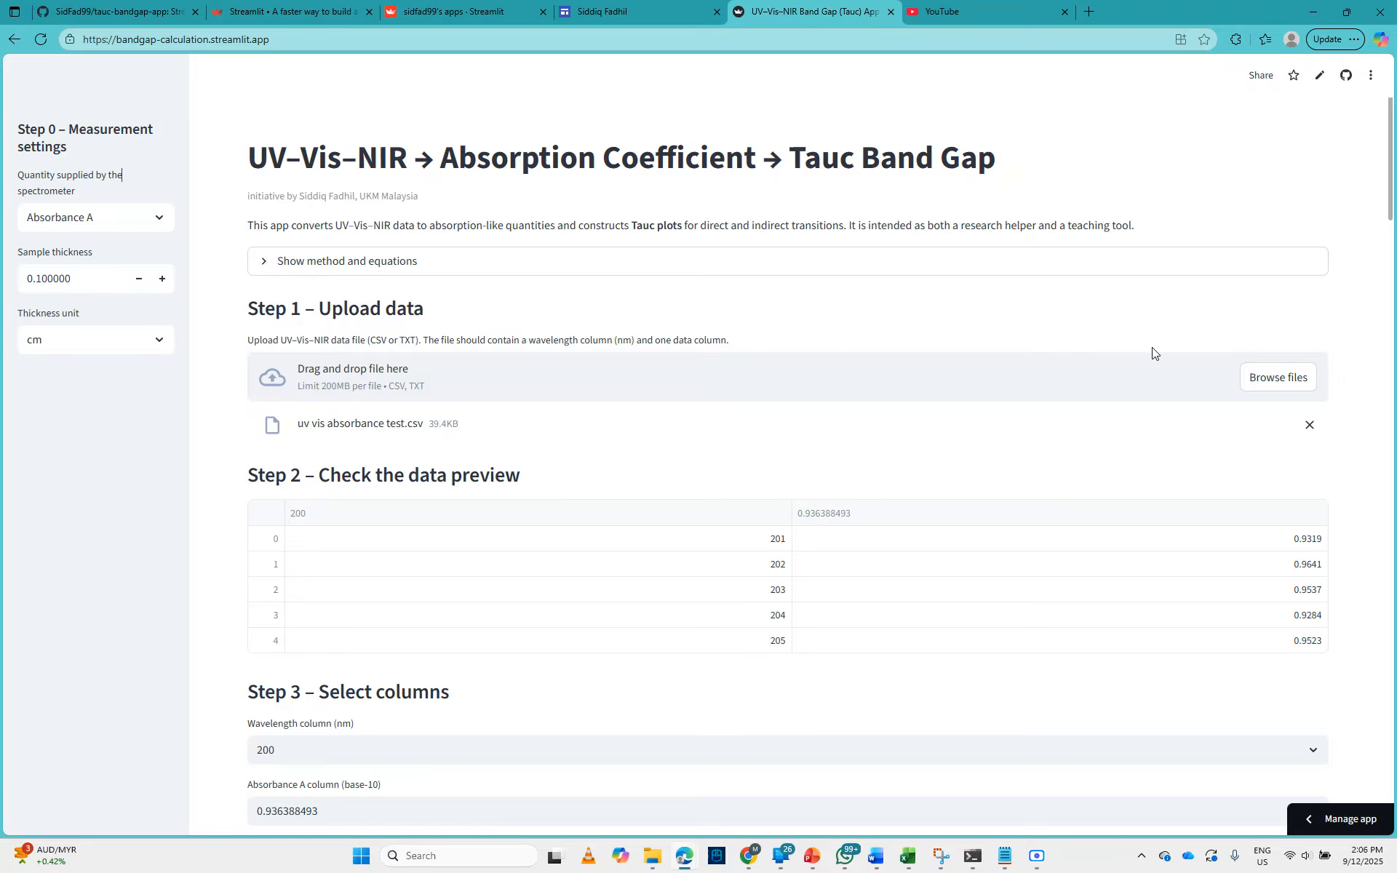
left_click(1309, 424)
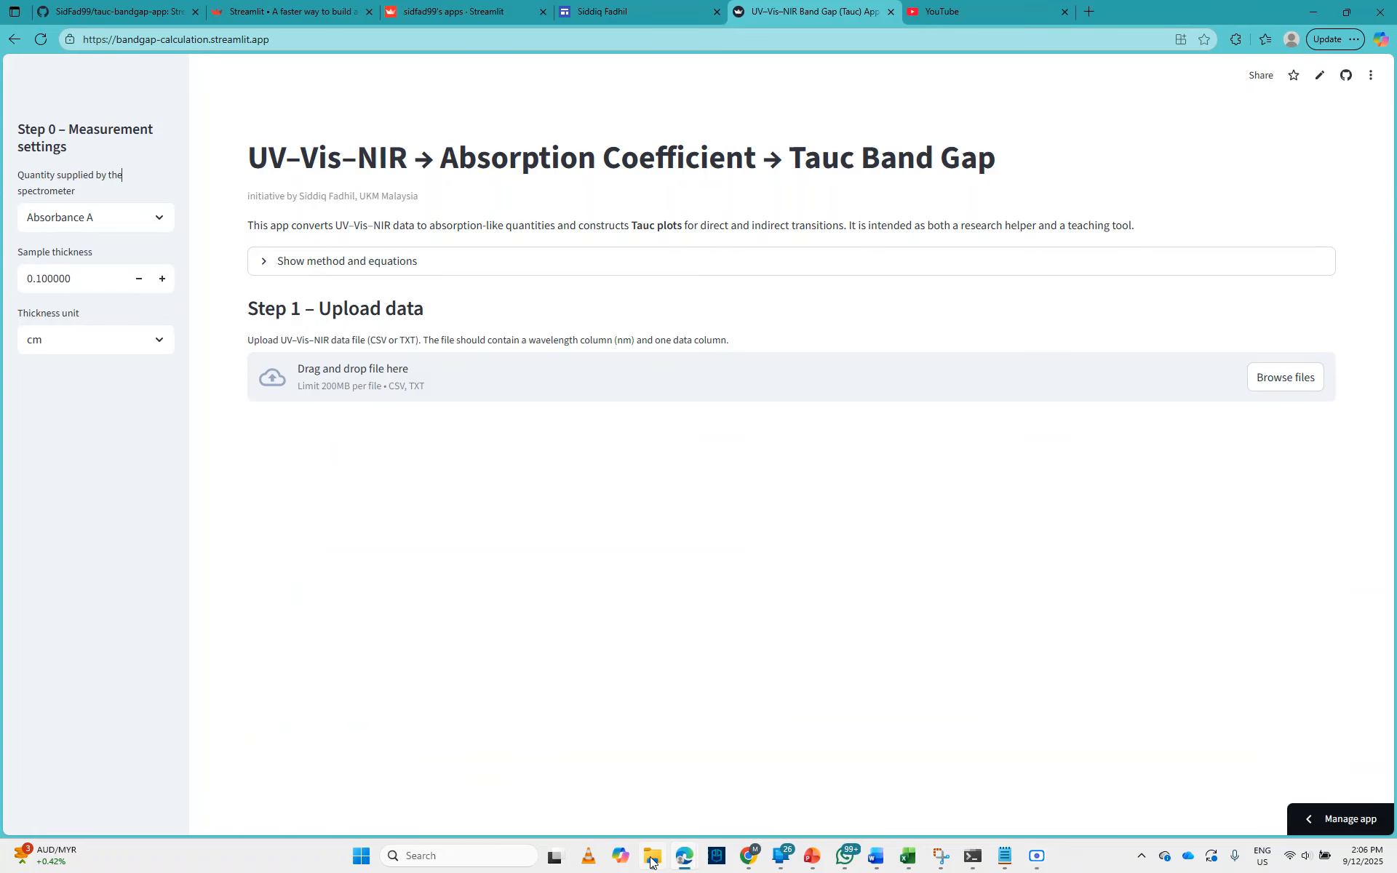
Step: Switch to File Explorer, open uv vis absorbance test.csv from Documents in Excel, and examine its wavelength and absorbance columns
mouse_move(652, 862)
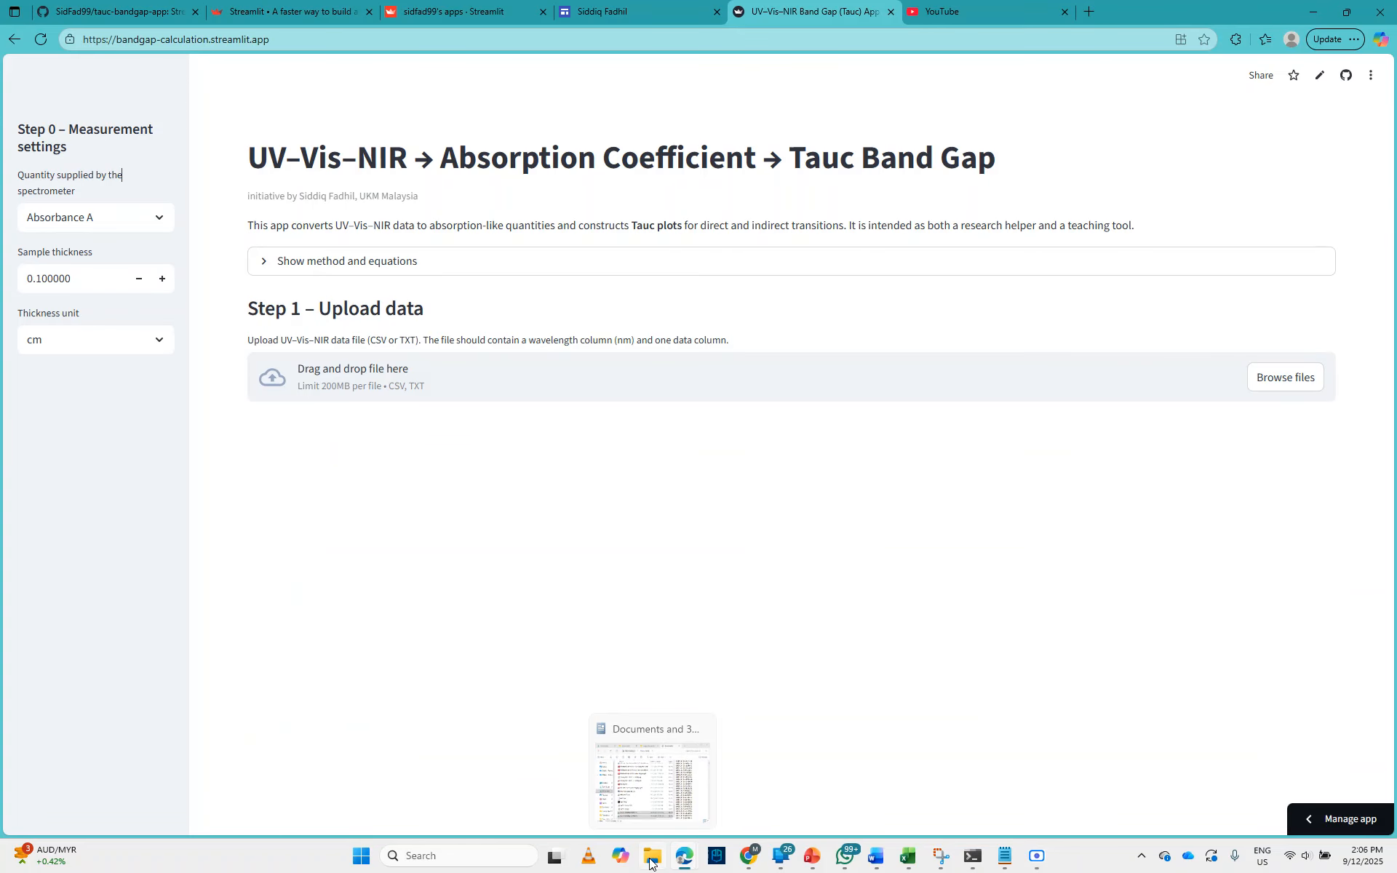
left_click(655, 864)
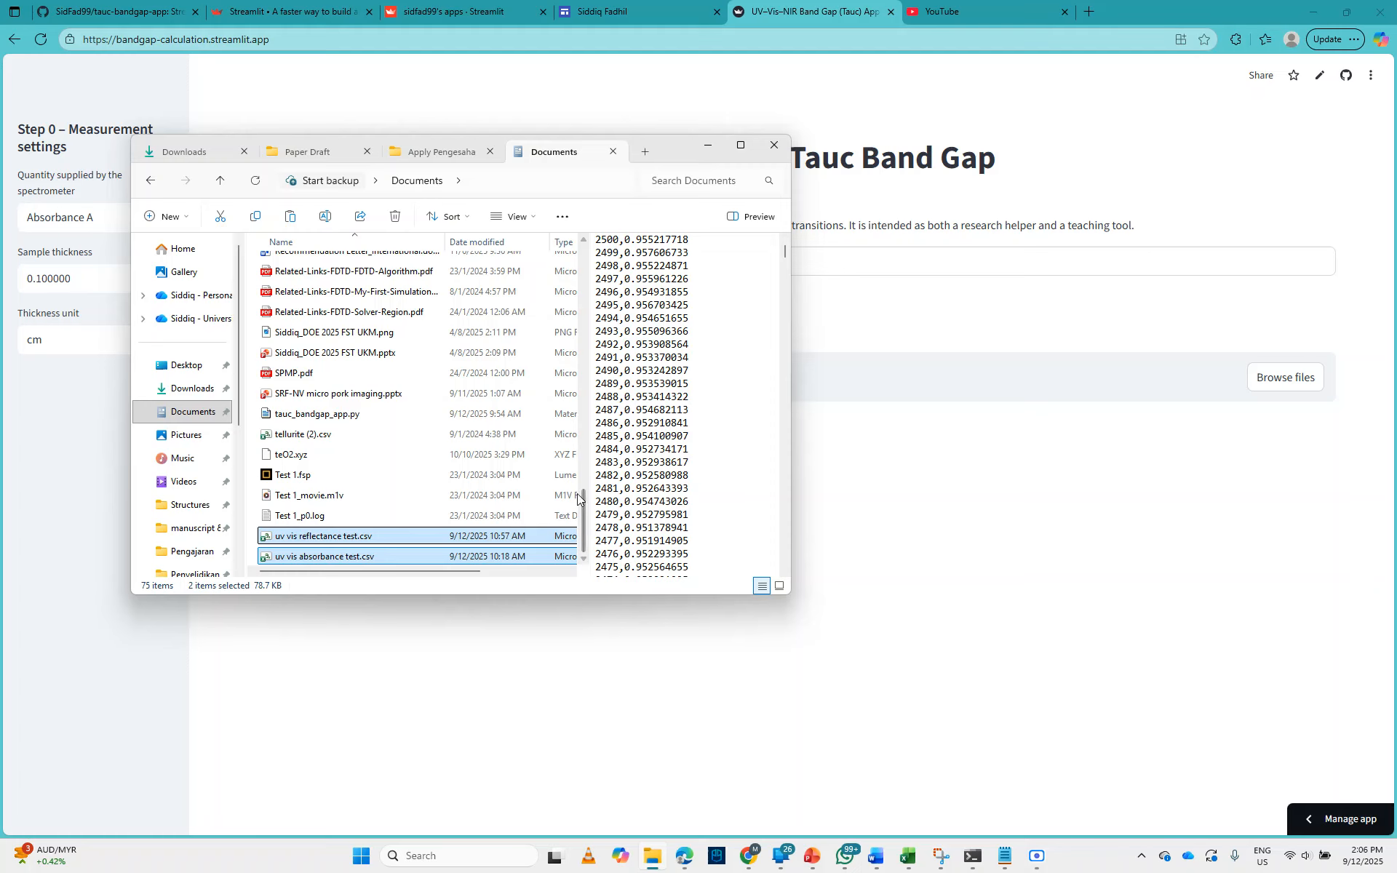
left_click(499, 555)
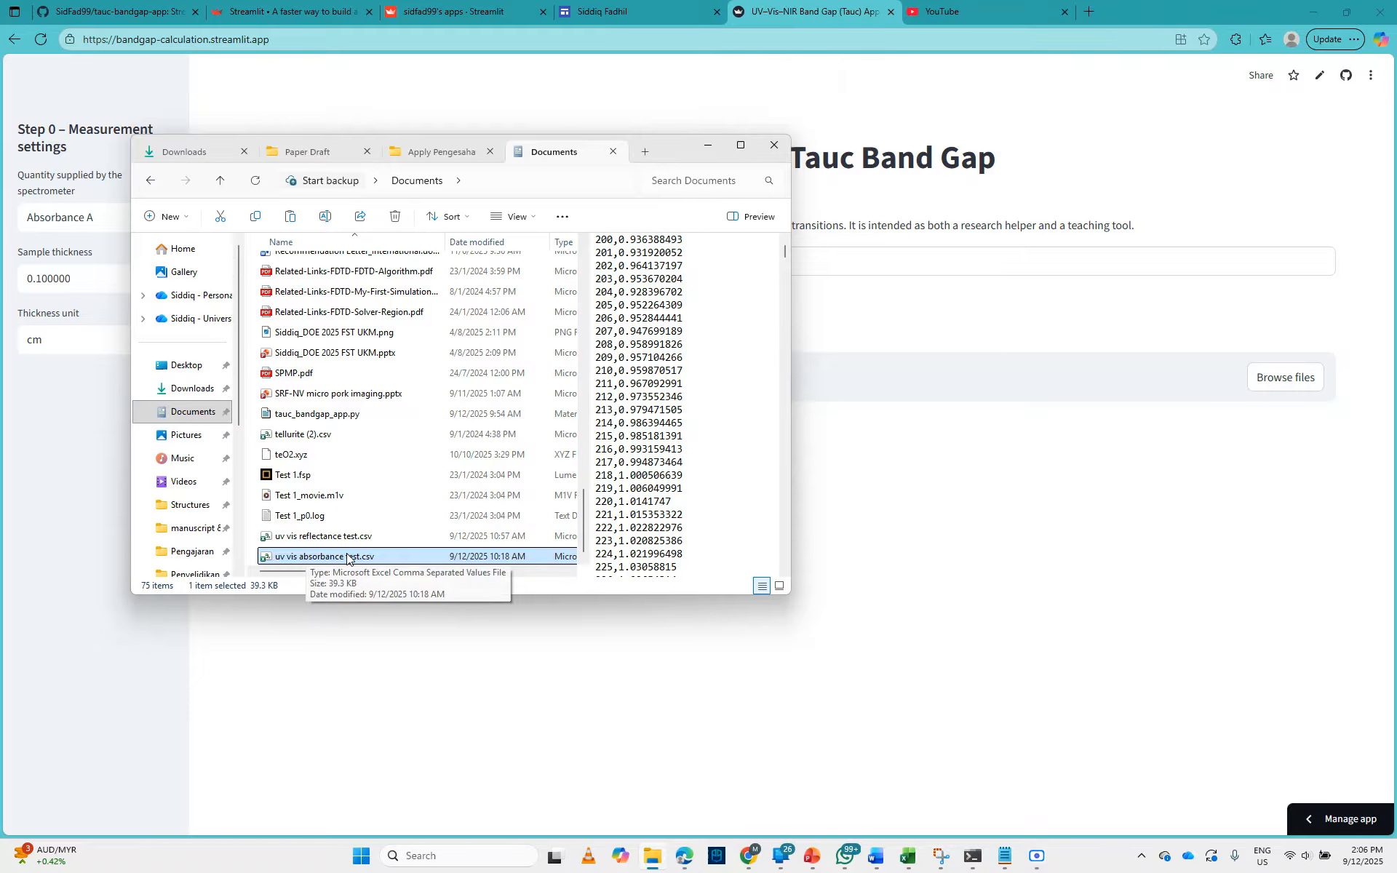
double_click(372, 558)
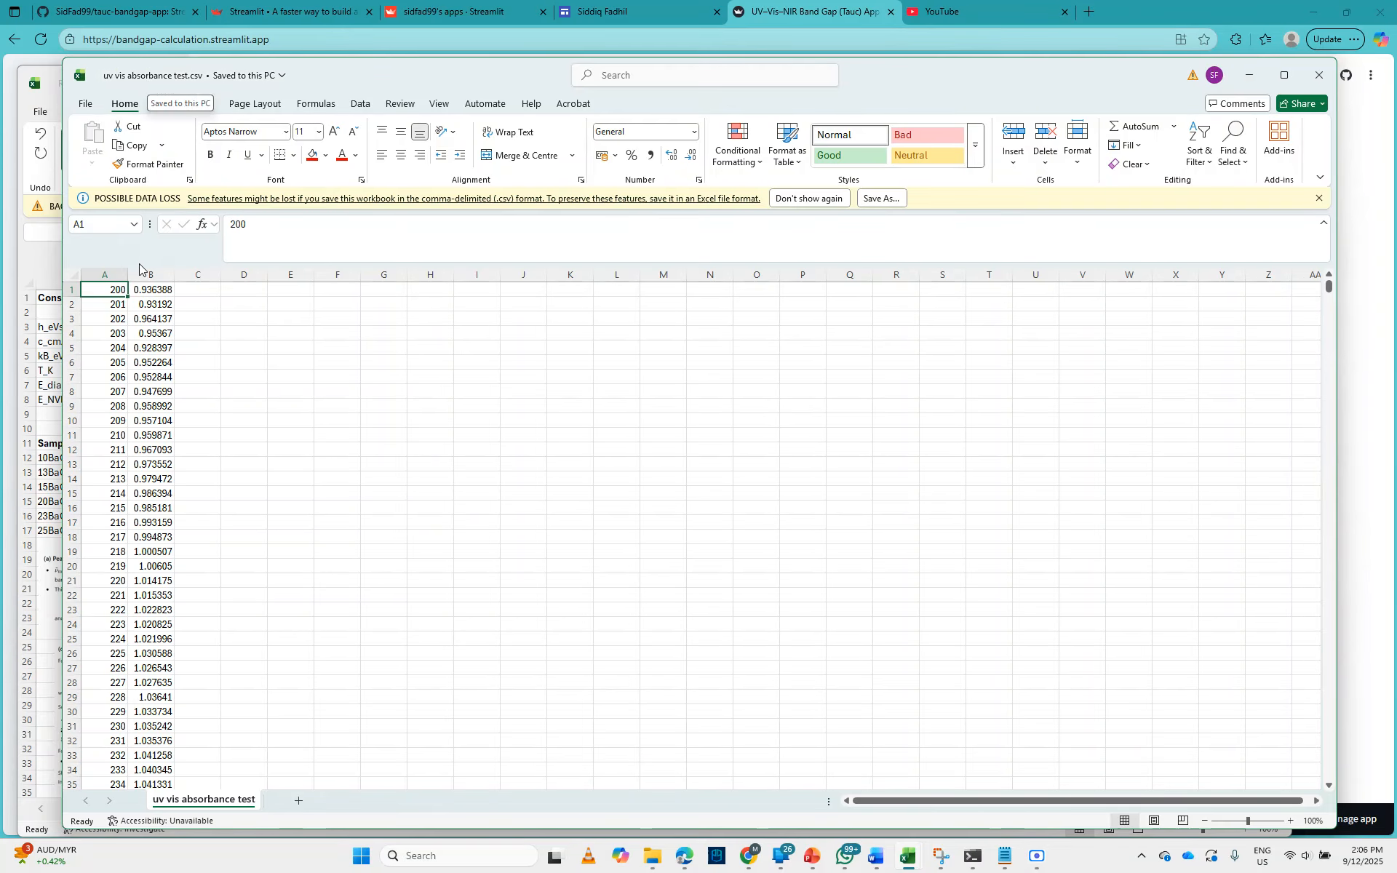
left_click(111, 274)
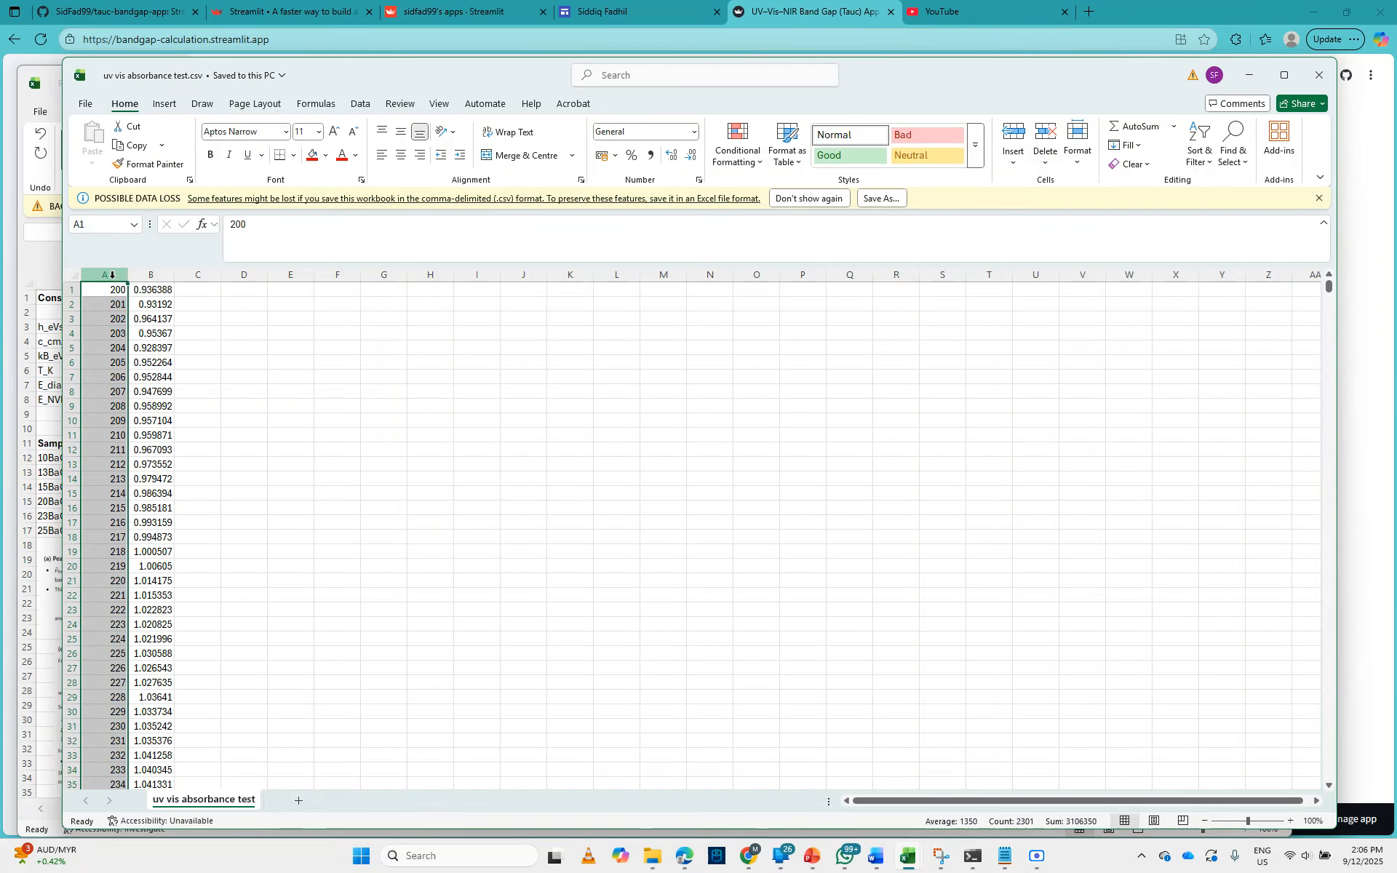
left_click(155, 276)
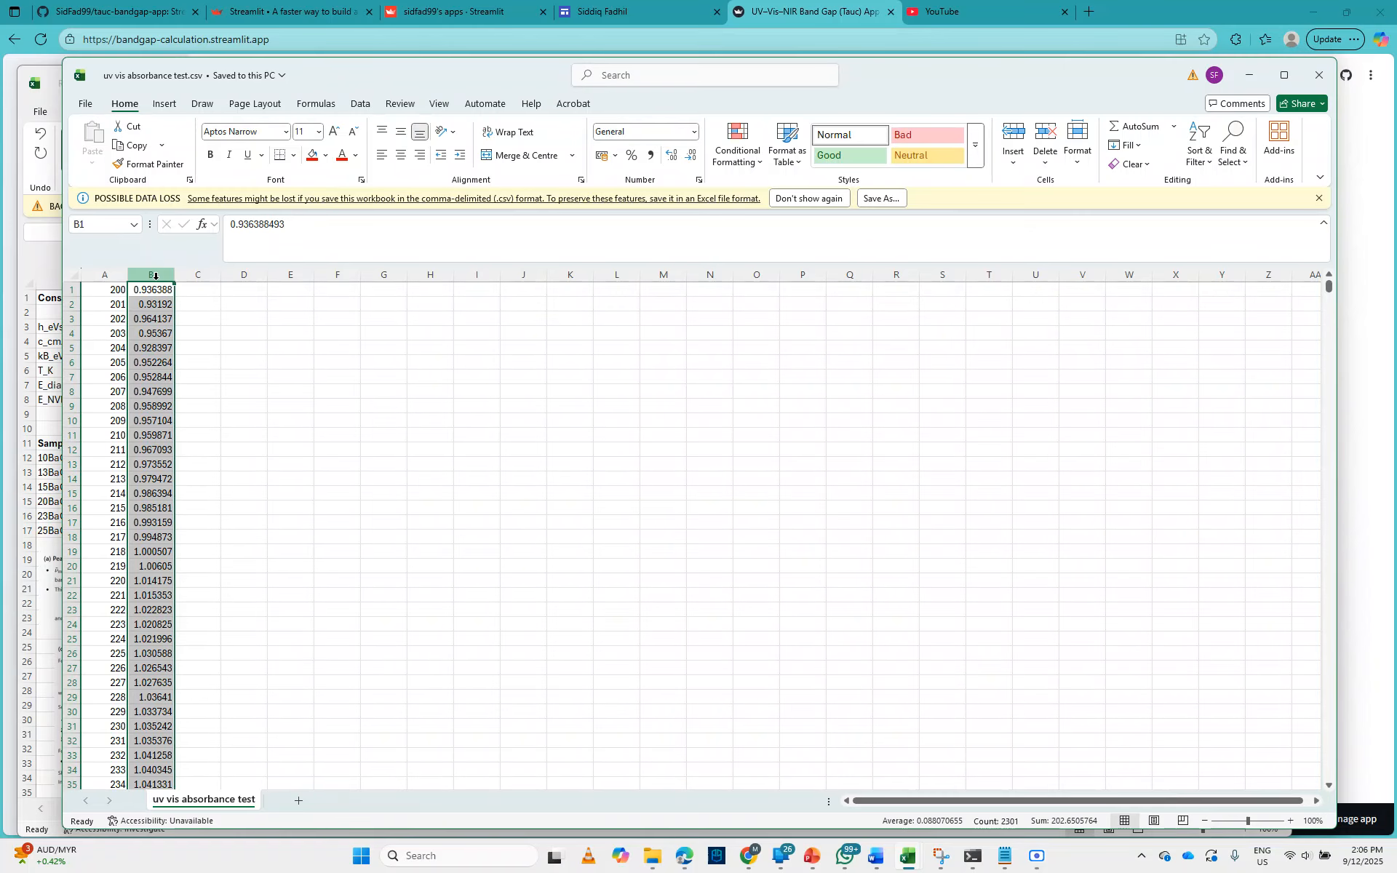
left_click(1310, 79)
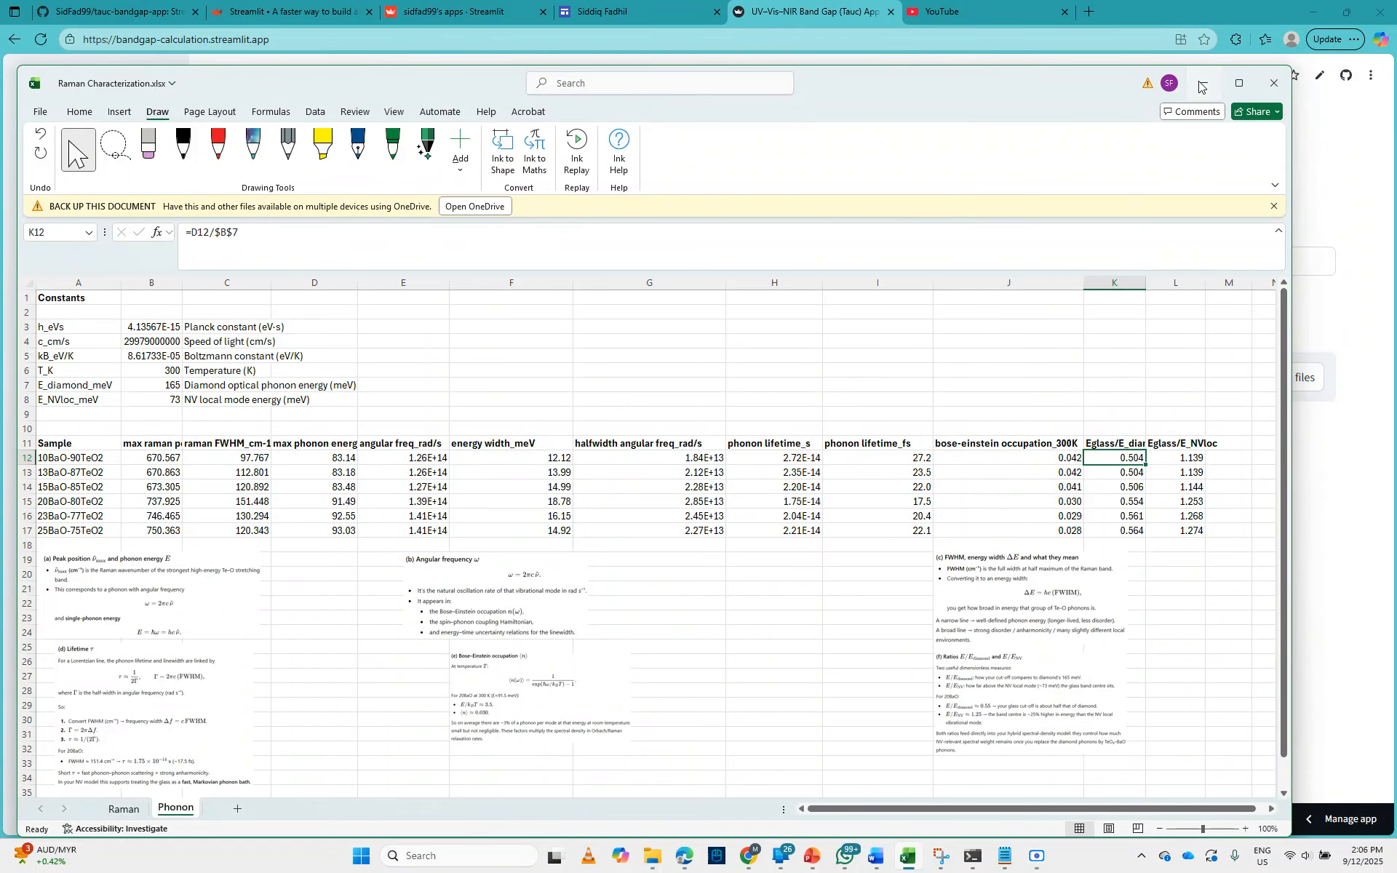
left_click(1202, 84)
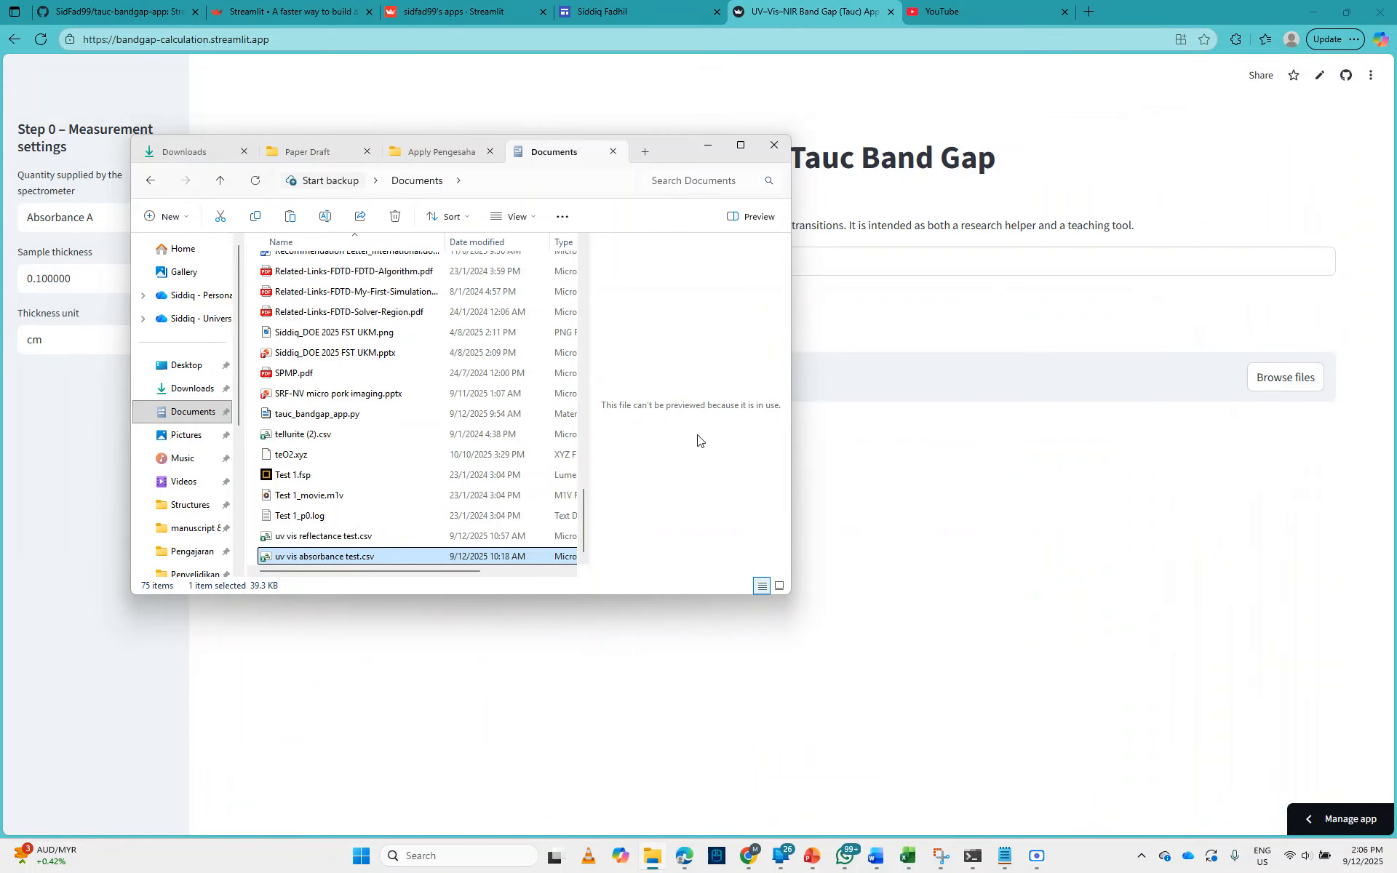
Step: Open uv vis reflectance test.csv from Documents in Excel and examine its wavelength and reflectance columns down to the last row
left_click(377, 540)
double_click(377, 540)
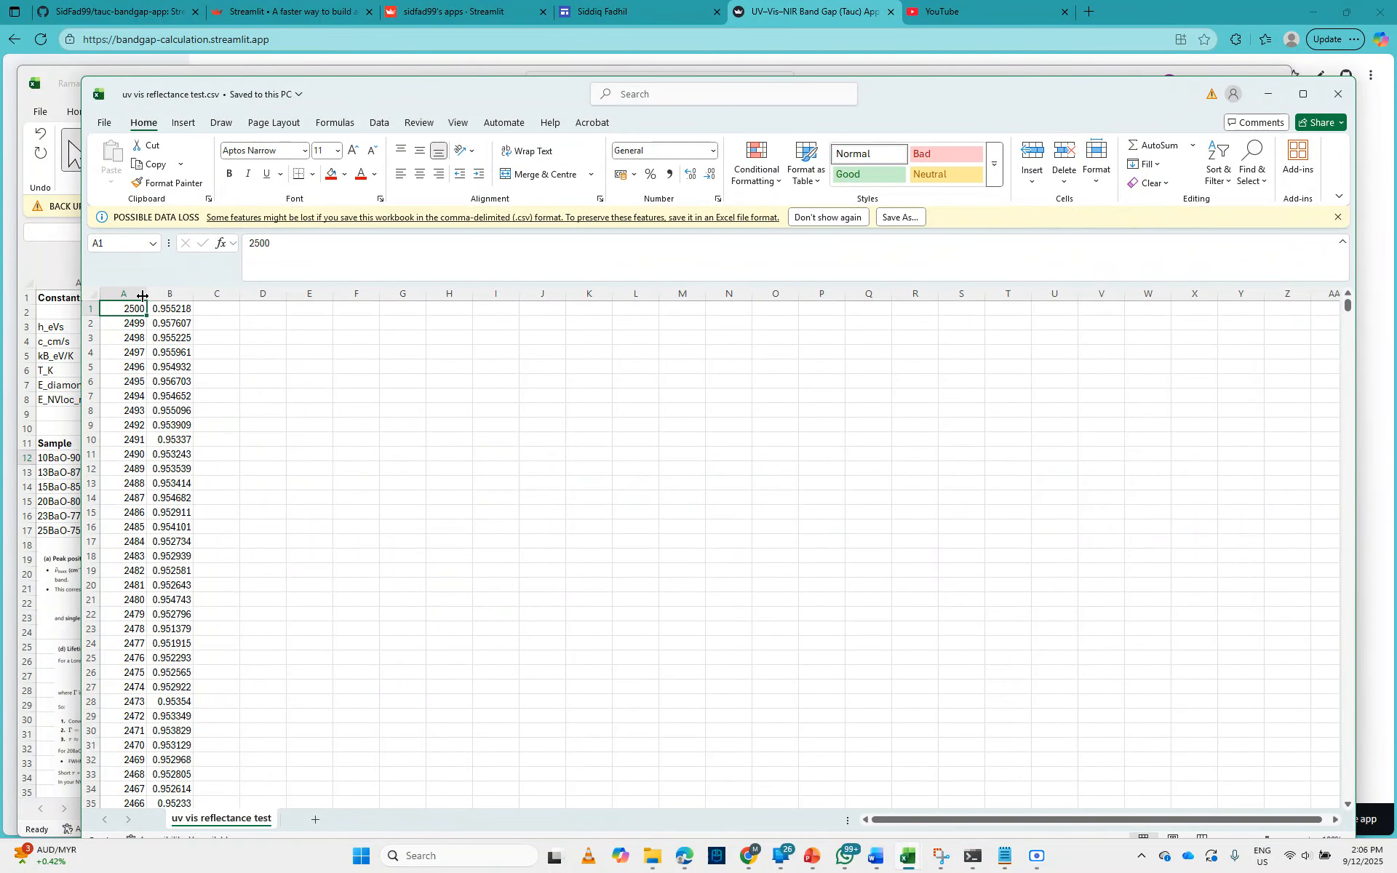
left_click_drag(135, 293, 172, 291)
left_click(172, 293)
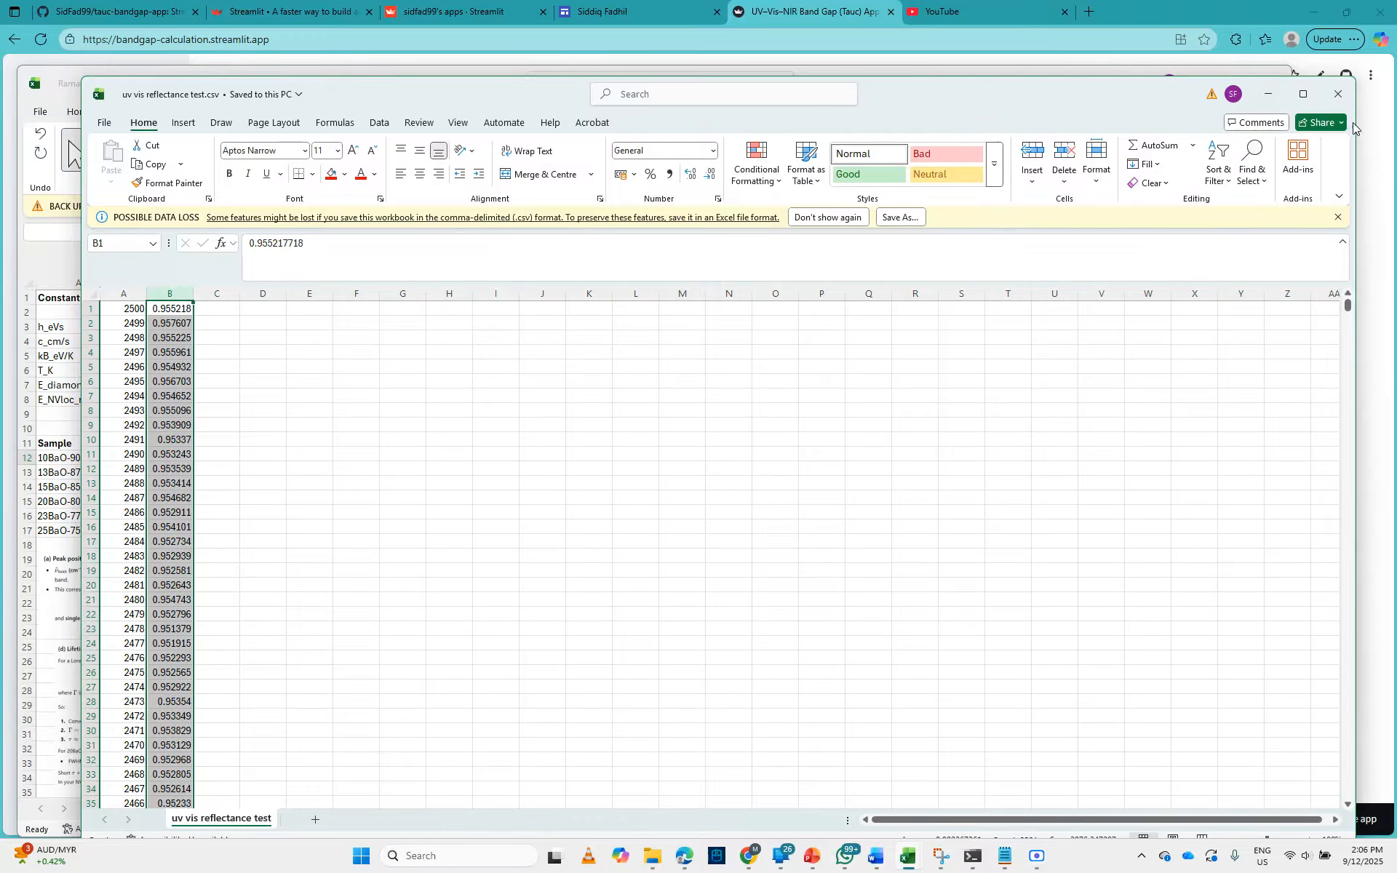
left_click_drag(1348, 306, 1361, 828)
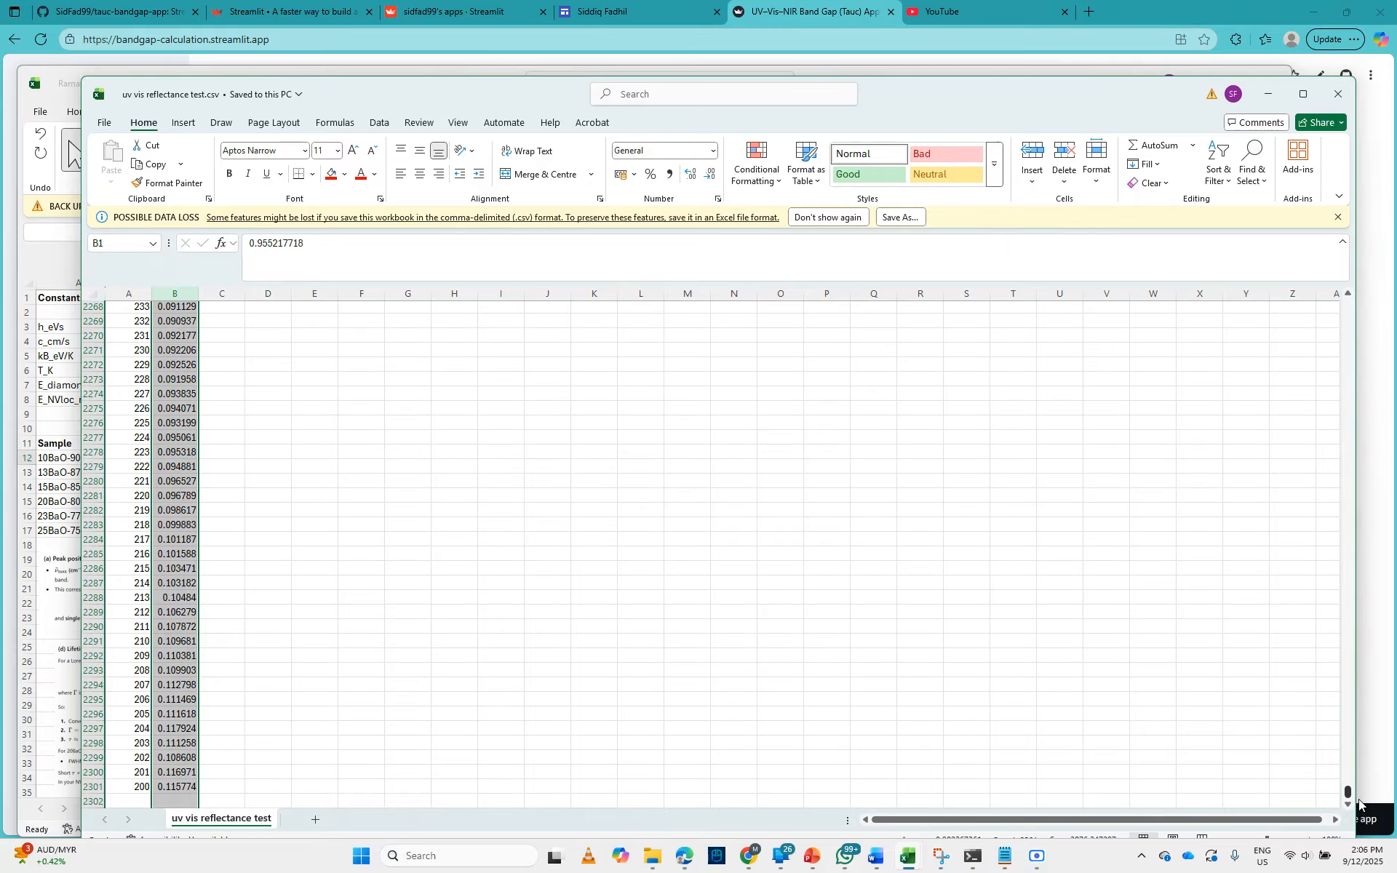
left_click_drag(1359, 804, 1377, 302)
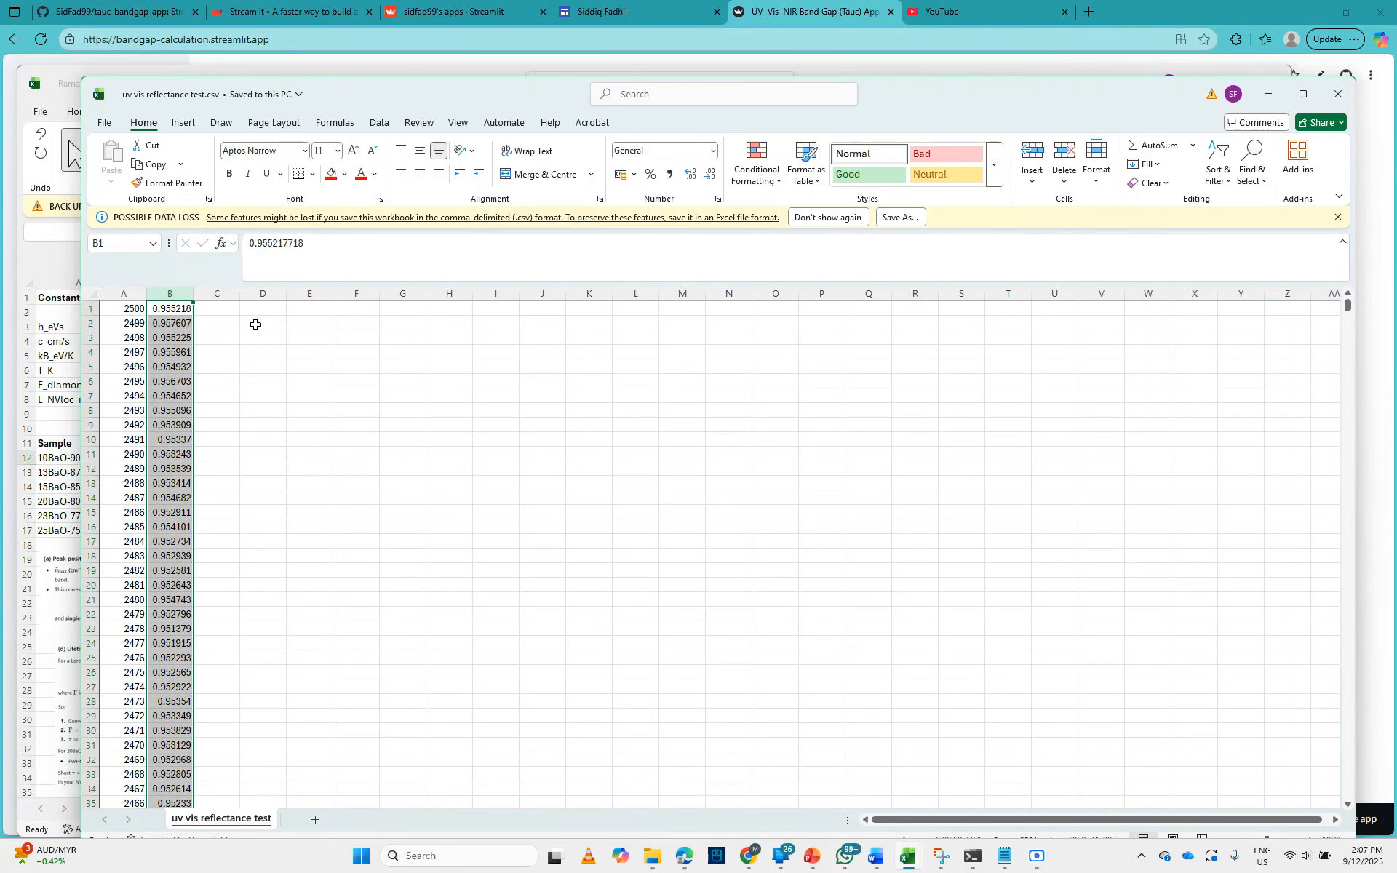
left_click(1345, 102)
left_click(1208, 84)
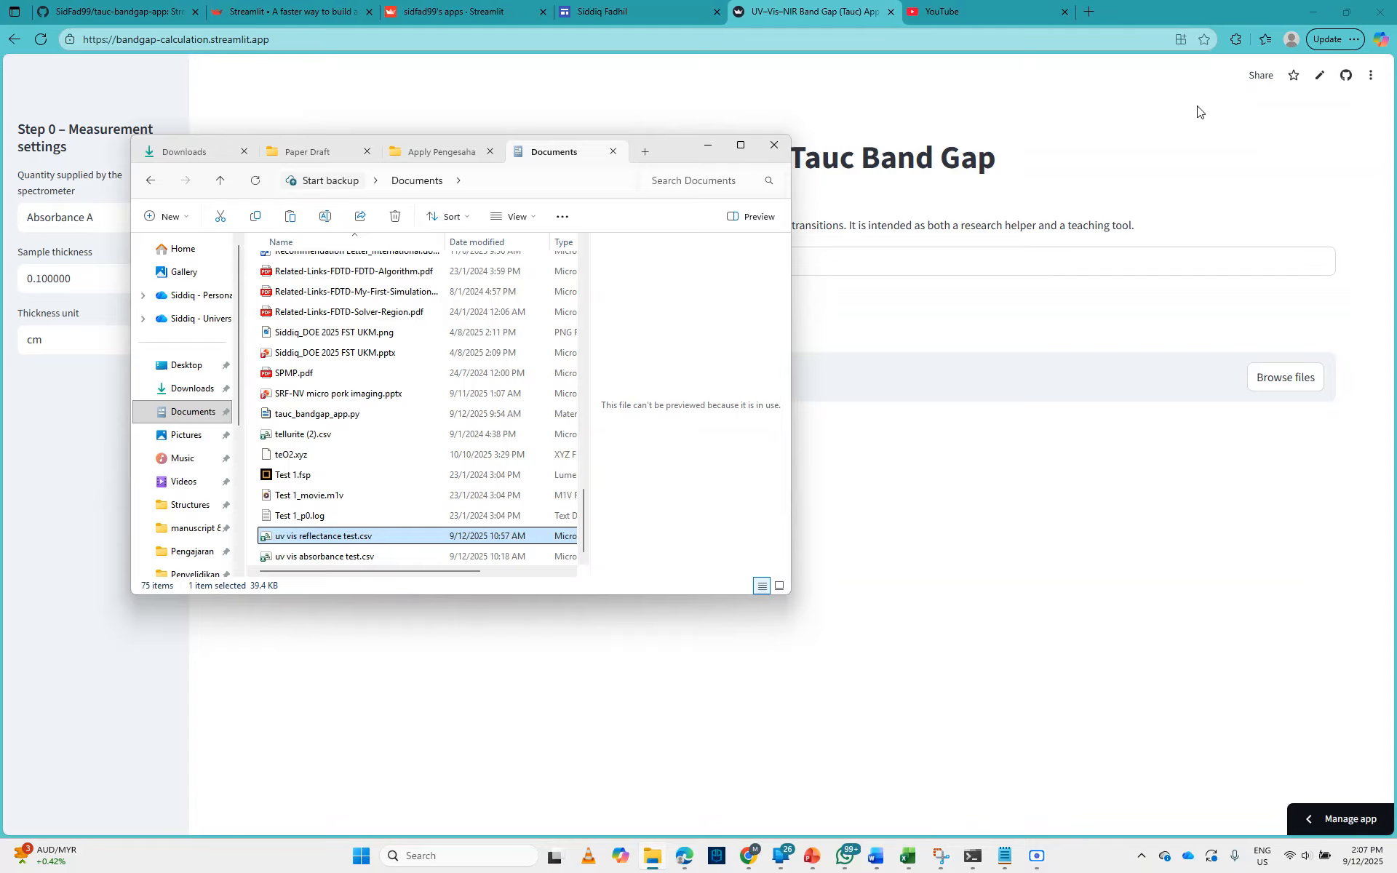
Step: Return to the band gap web app and review the method equations and the available spectrometer quantity options
left_click(1226, 222)
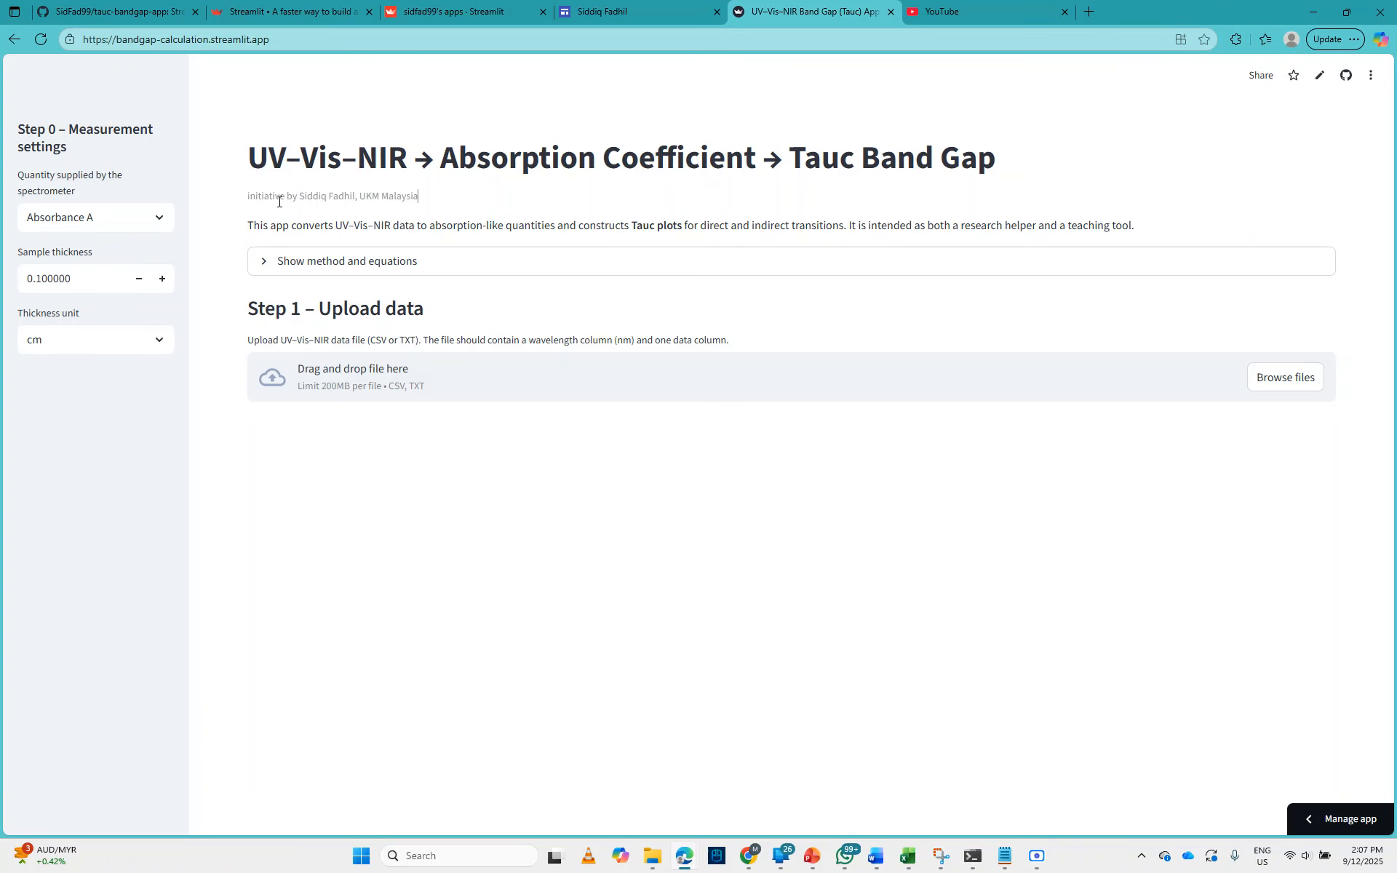
left_click(406, 260)
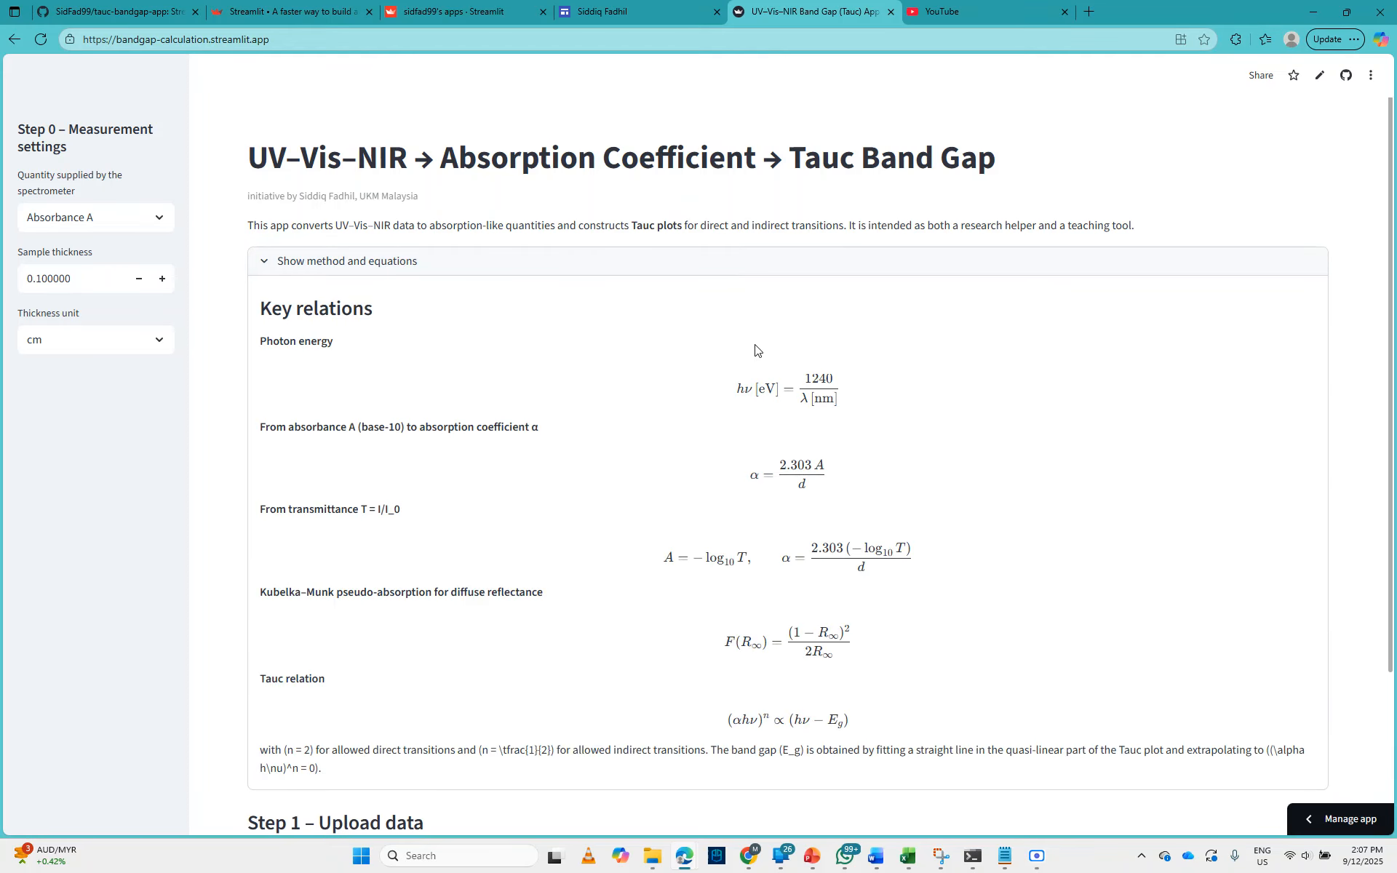
scroll(785, 355, "down", 3)
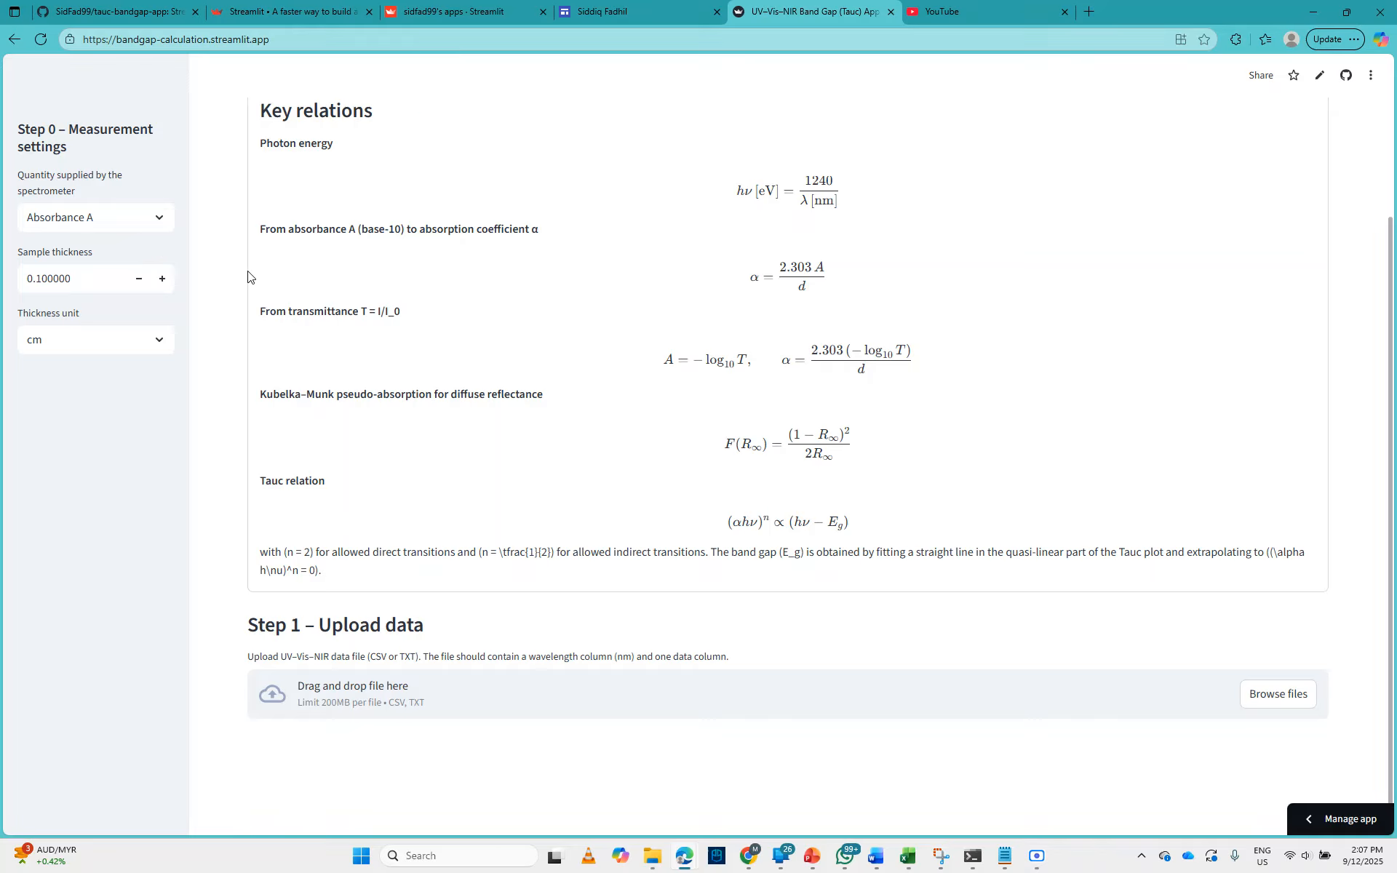
left_click(163, 215)
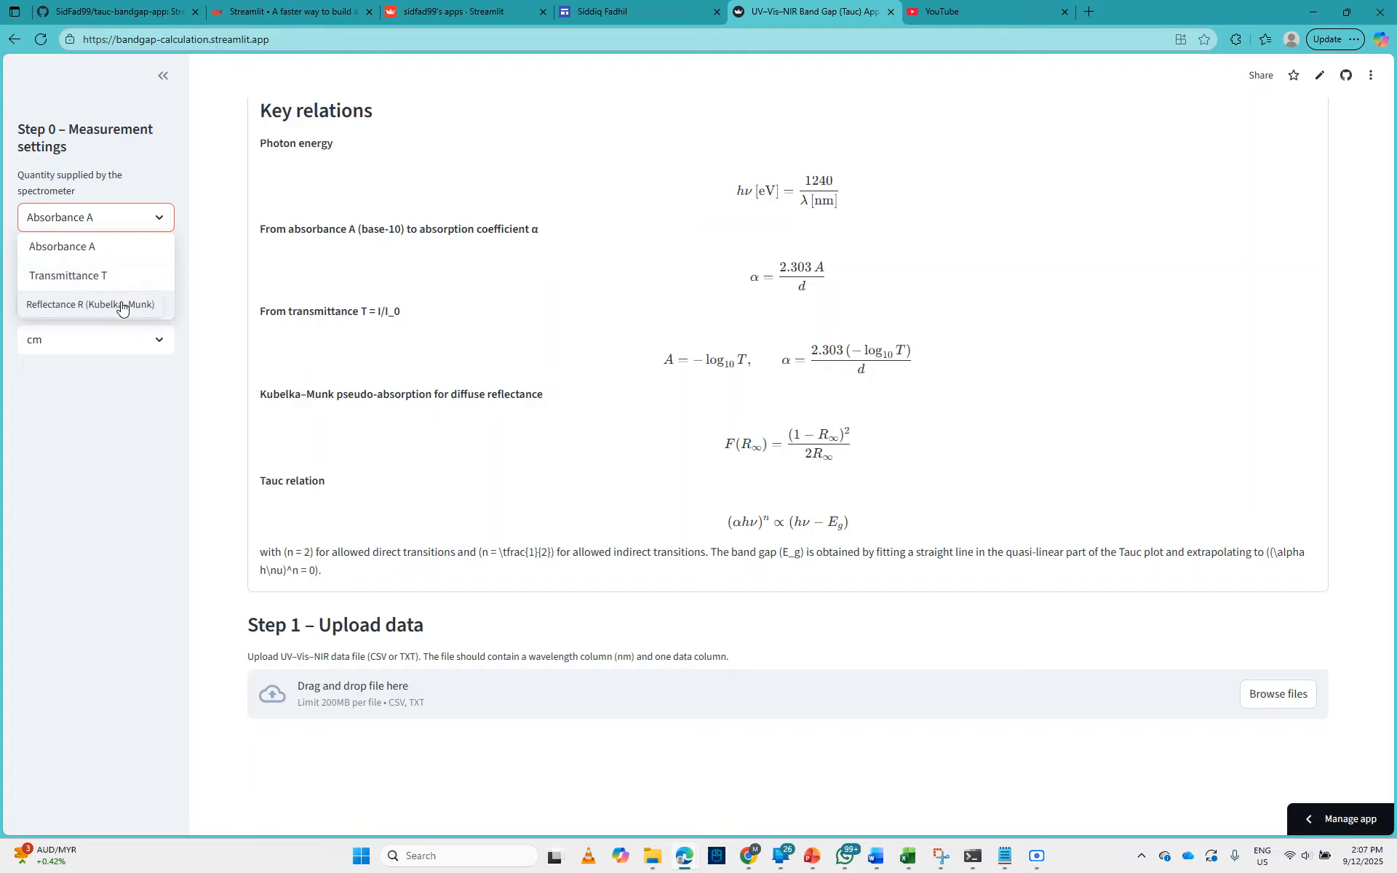
left_click(162, 163)
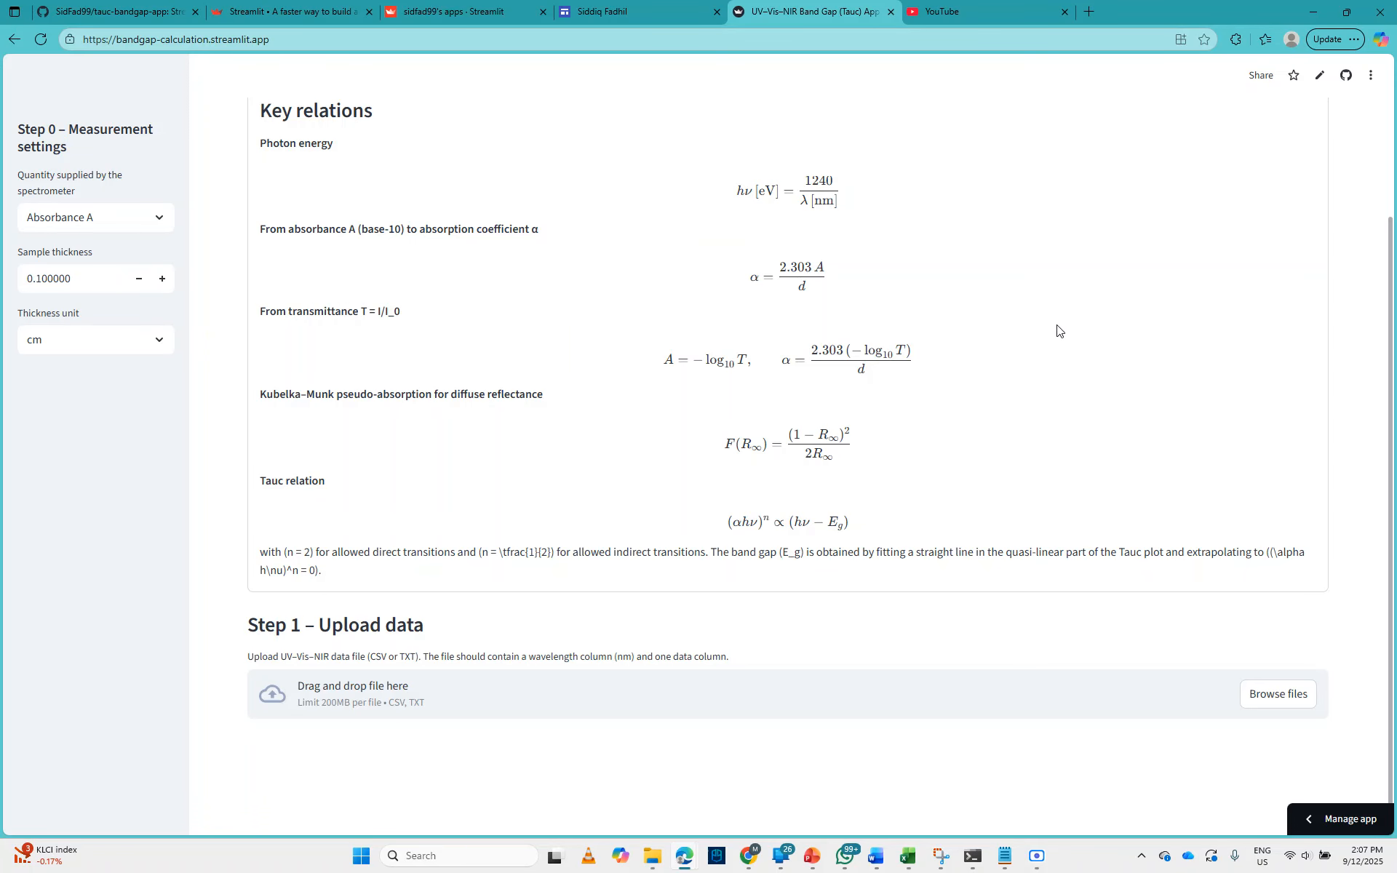
scroll(908, 374, "up", 2)
scroll(908, 373, "up", 1)
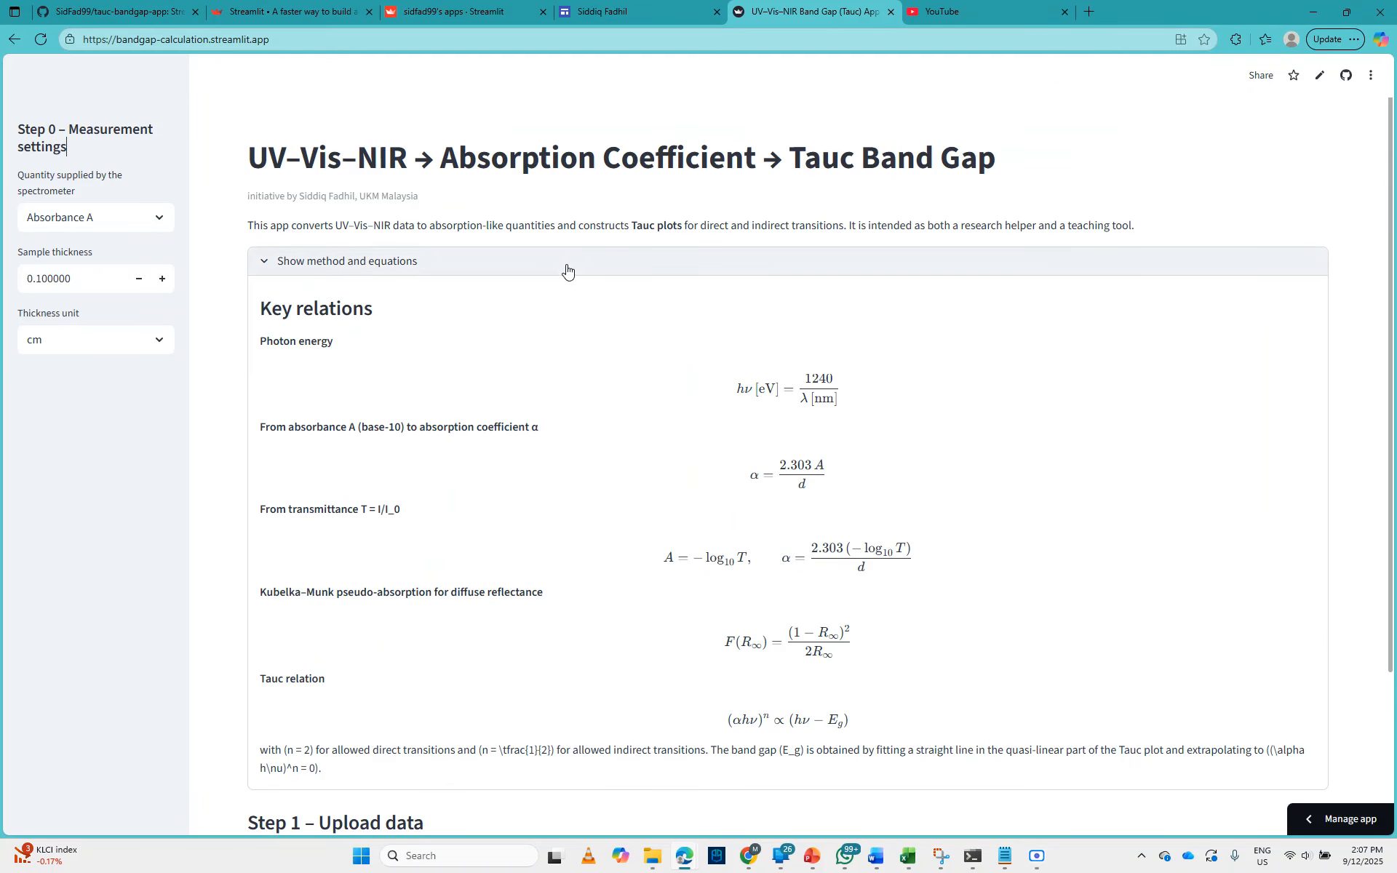
left_click(569, 264)
Step: Upload uv vis absorbance test.csv from the Downloads folder as the UV-Vis-NIR data file
left_click(1302, 379)
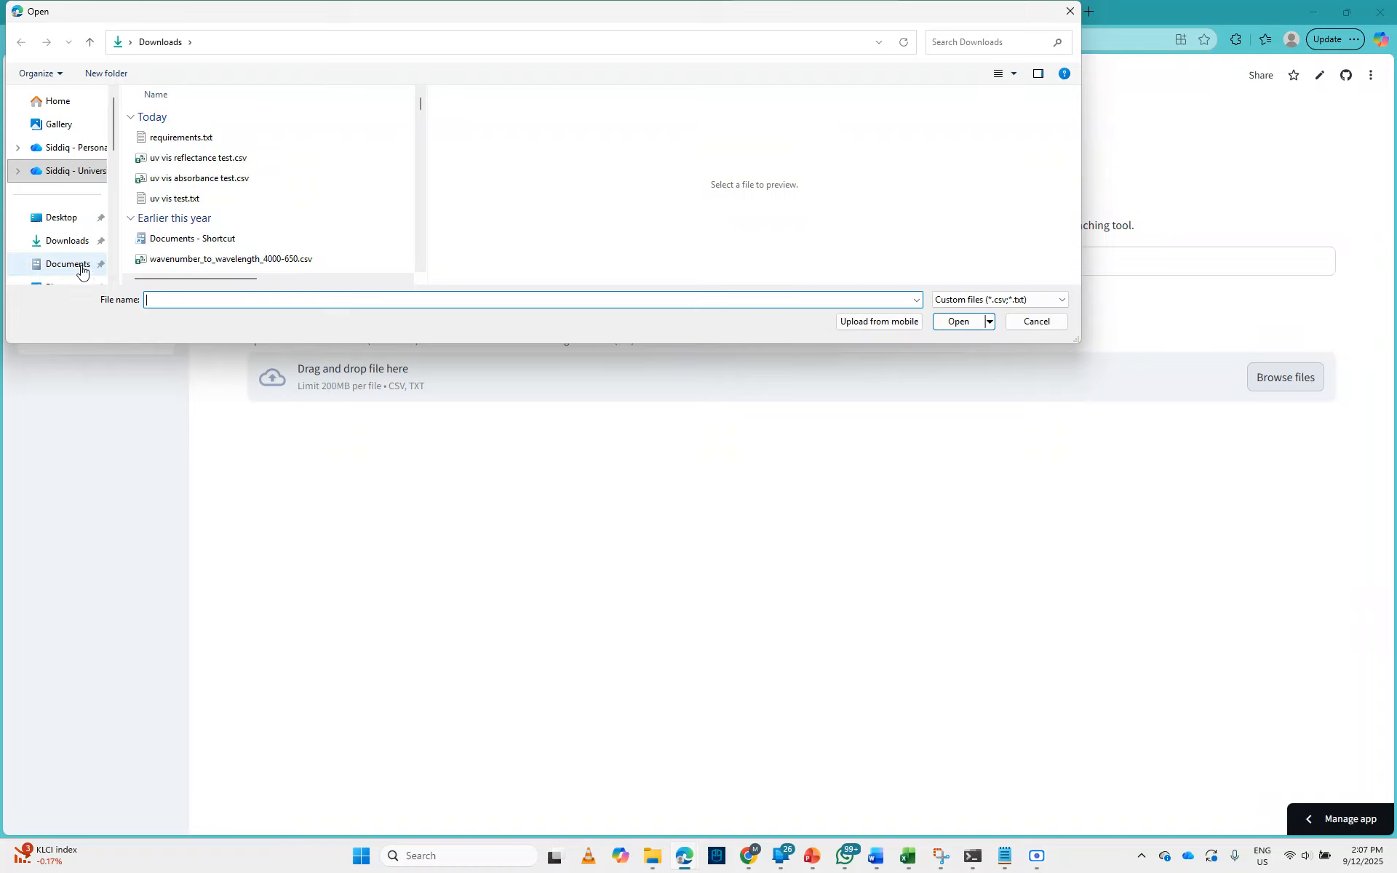
left_click(178, 185)
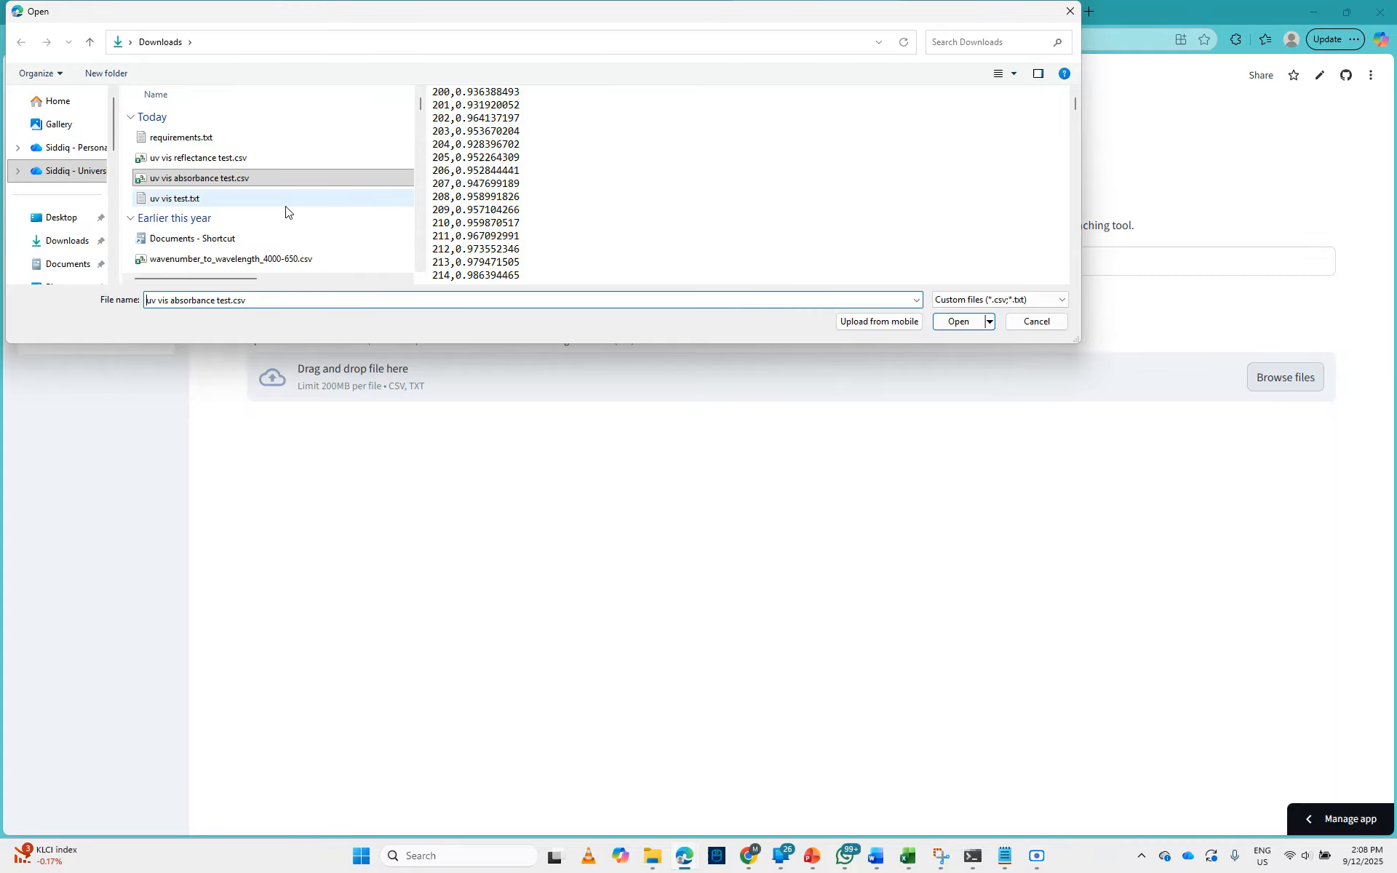
left_click(945, 320)
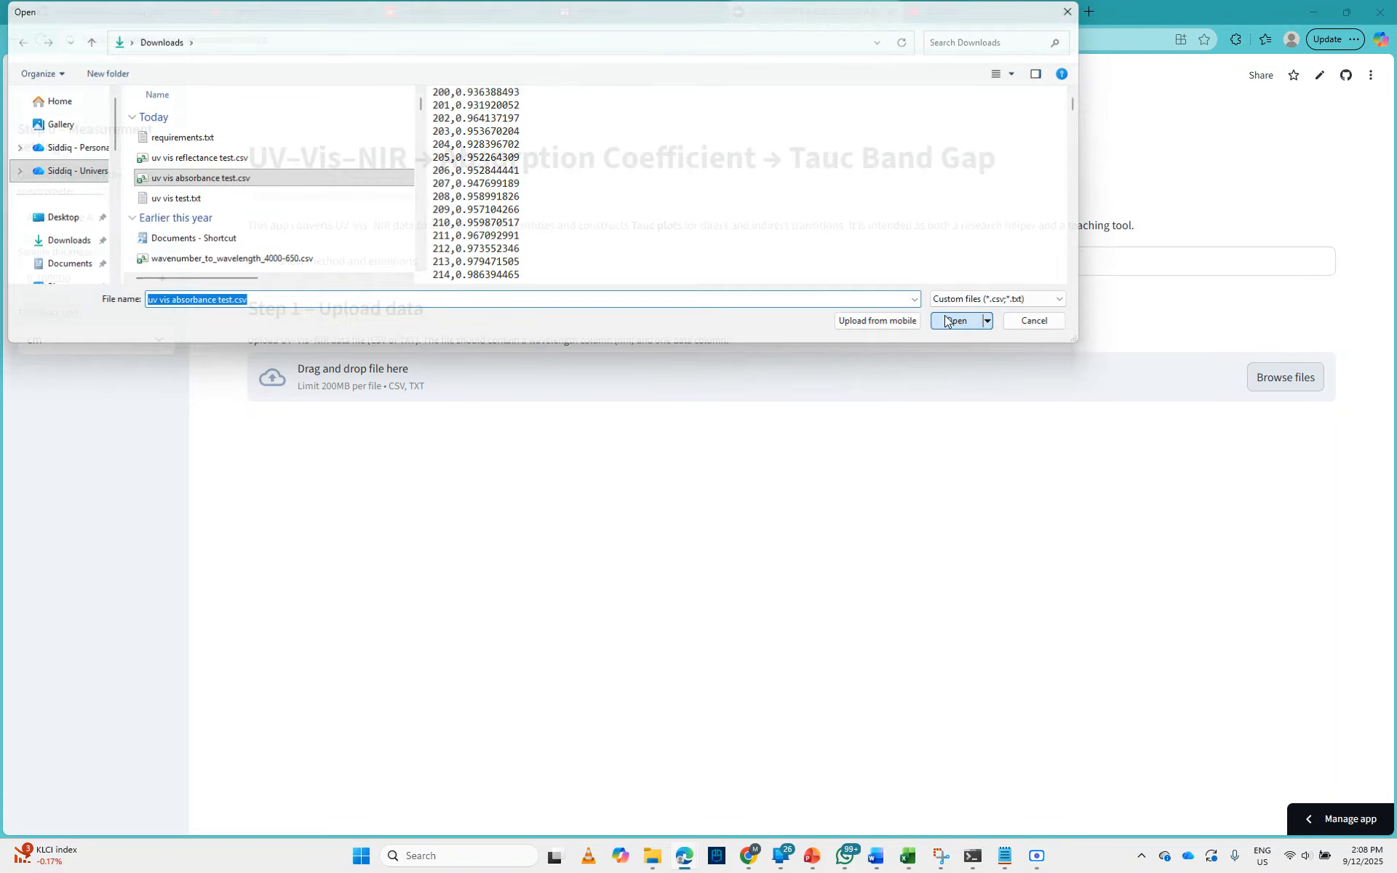
Step: Check the data preview and set the Absorbance A column (base-10) to 0.936388493
scroll(885, 349, "down", 2)
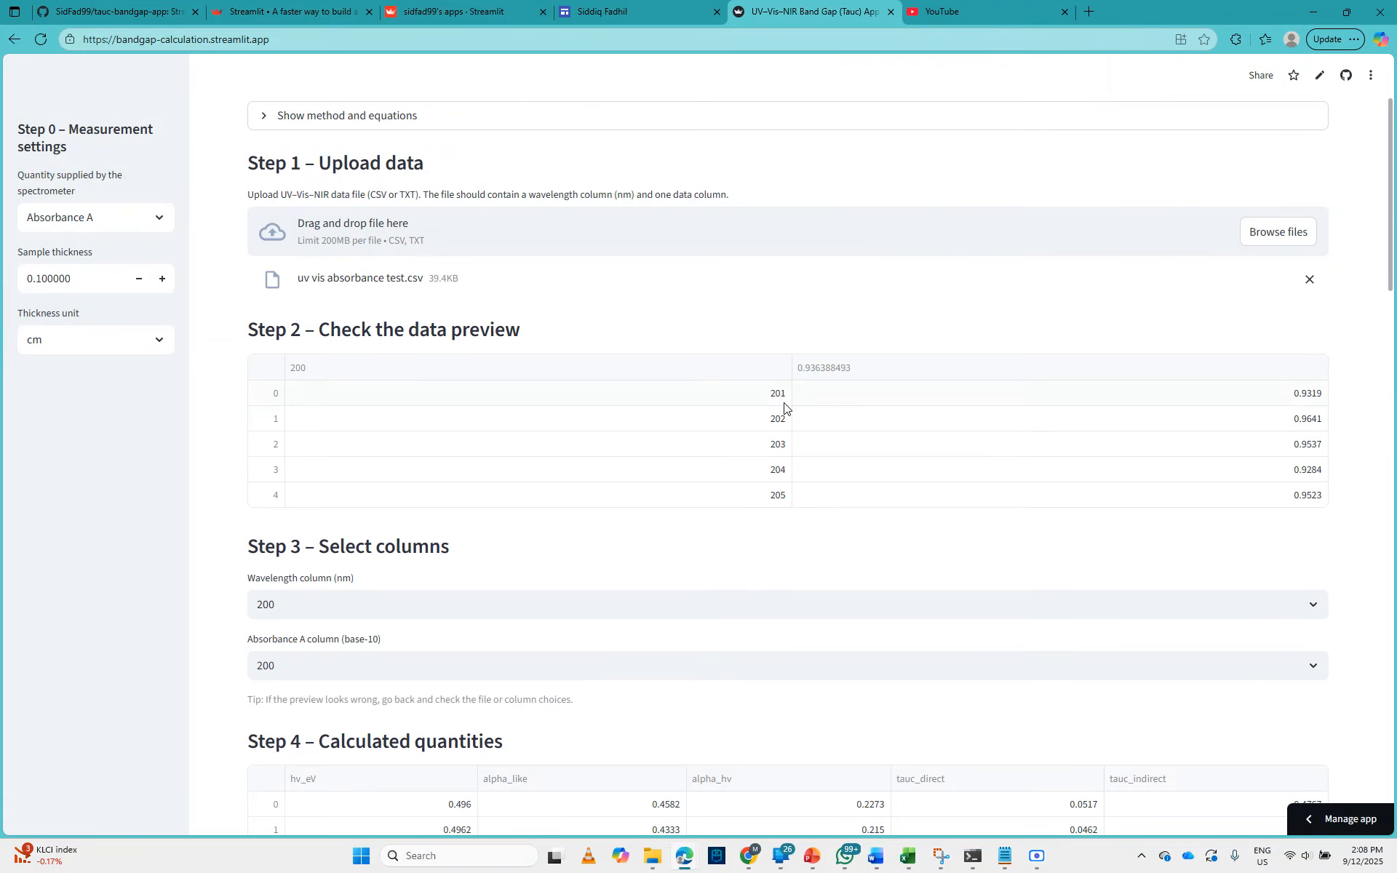
scroll(742, 416, "down", 2)
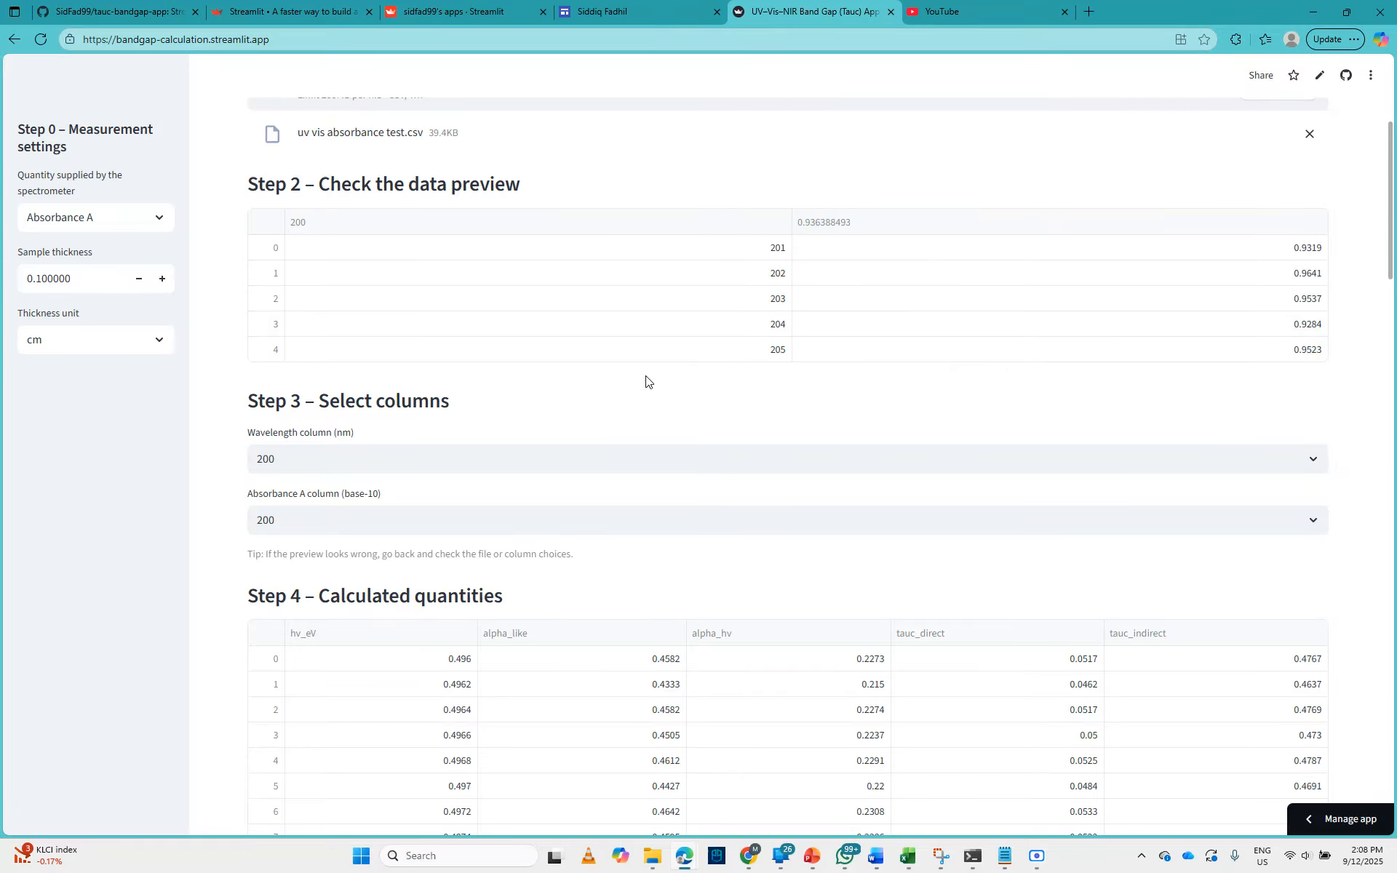
scroll(646, 381, "down", 3)
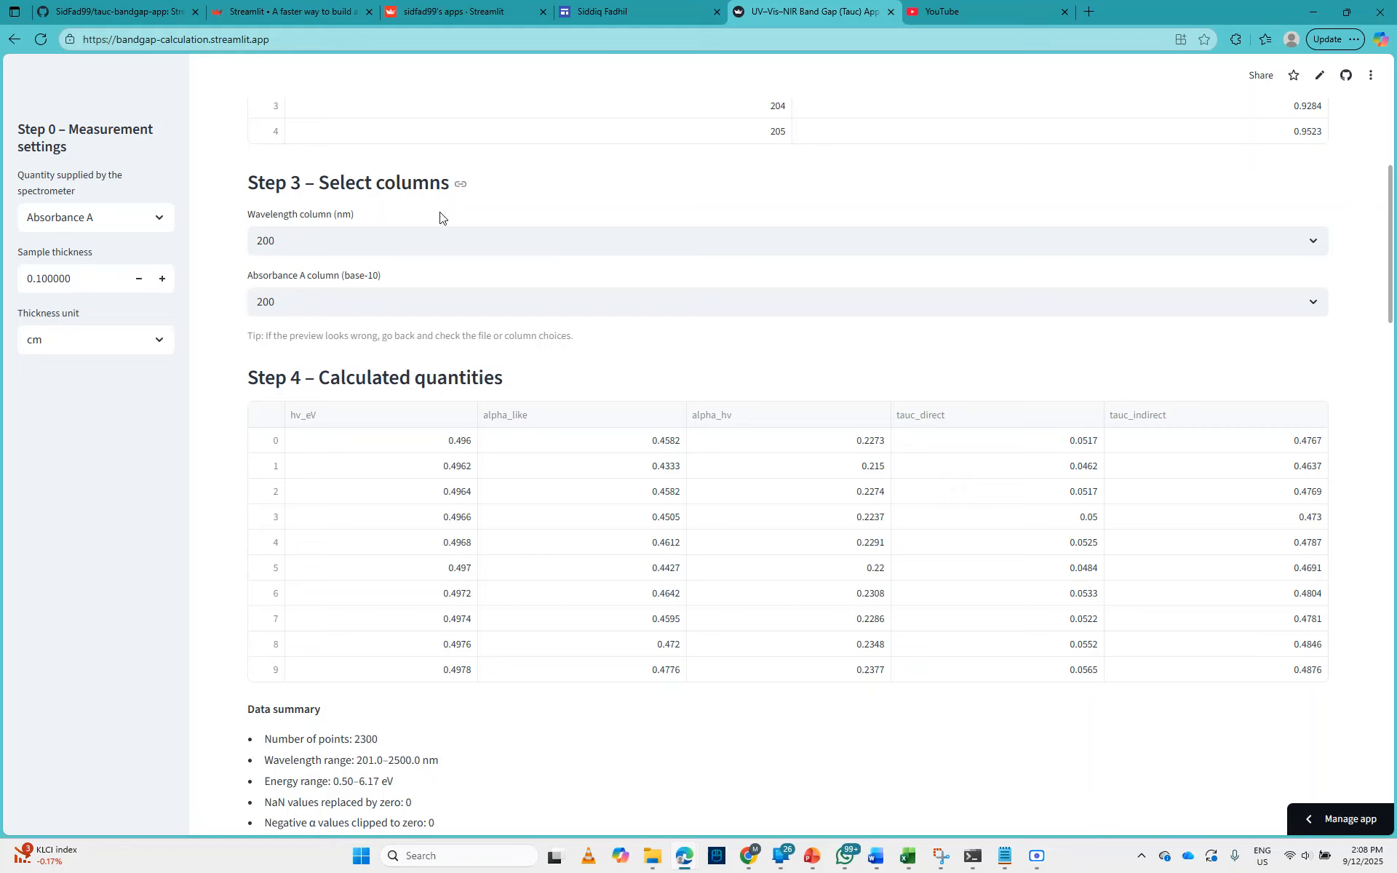
left_click(411, 305)
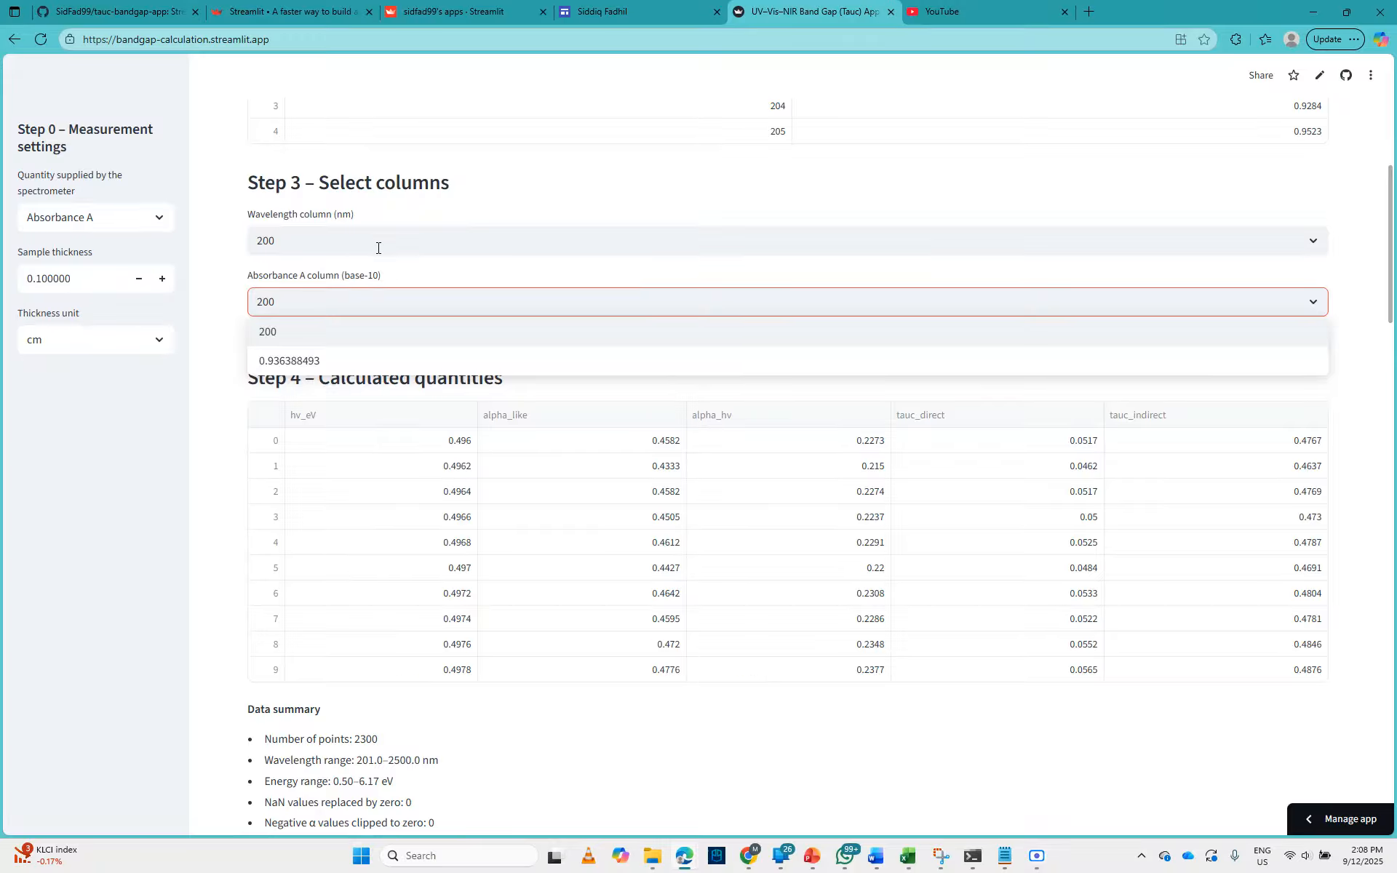
left_click(383, 362)
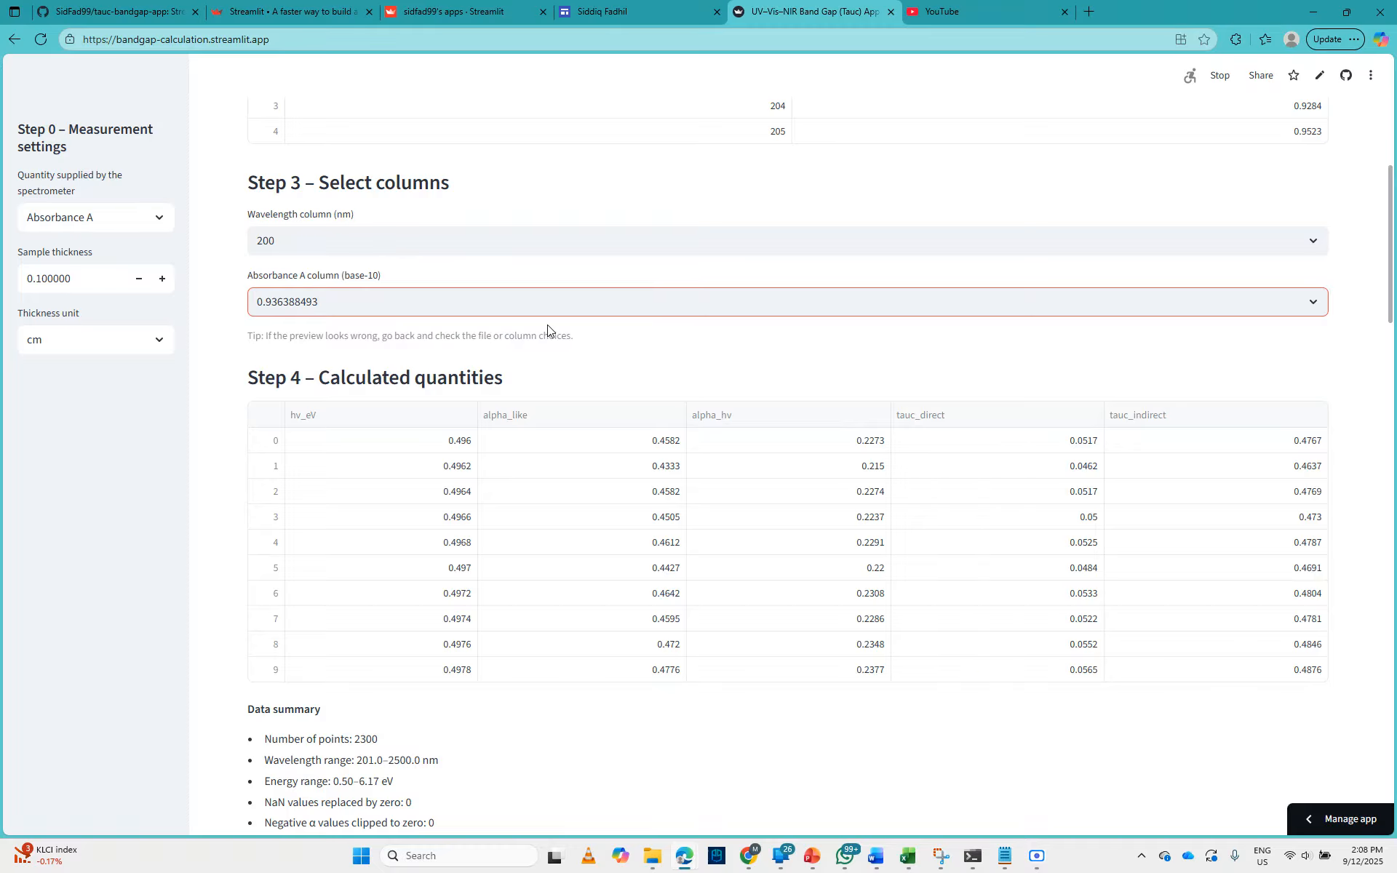
left_click(650, 360)
Step: Examine the calculated quantities table and the data summary below it
scroll(830, 340, "down", 2)
scroll(618, 296, "down", 2)
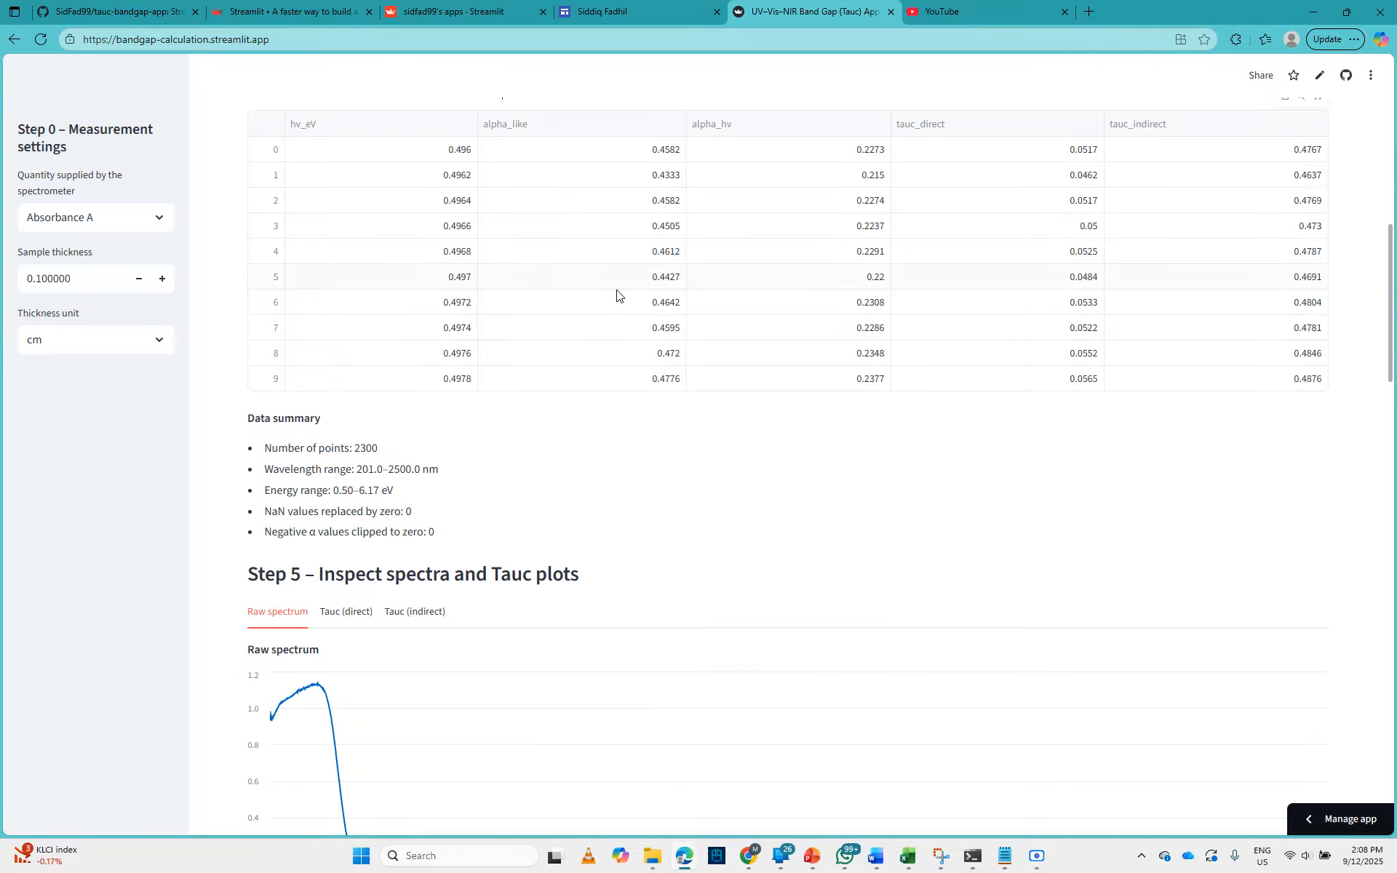
scroll(352, 274, "up", 2)
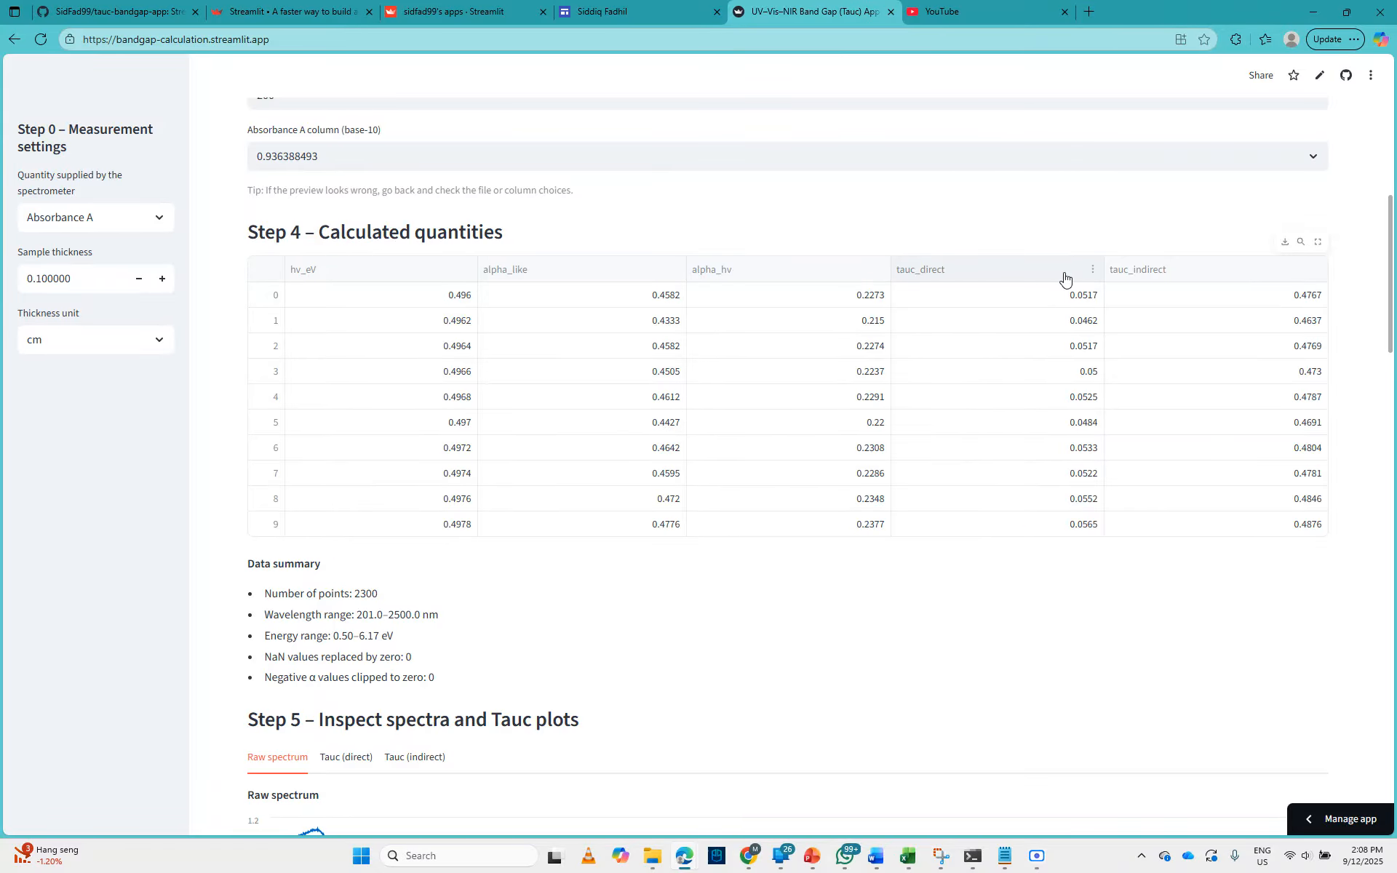
scroll(837, 373, "down", 3)
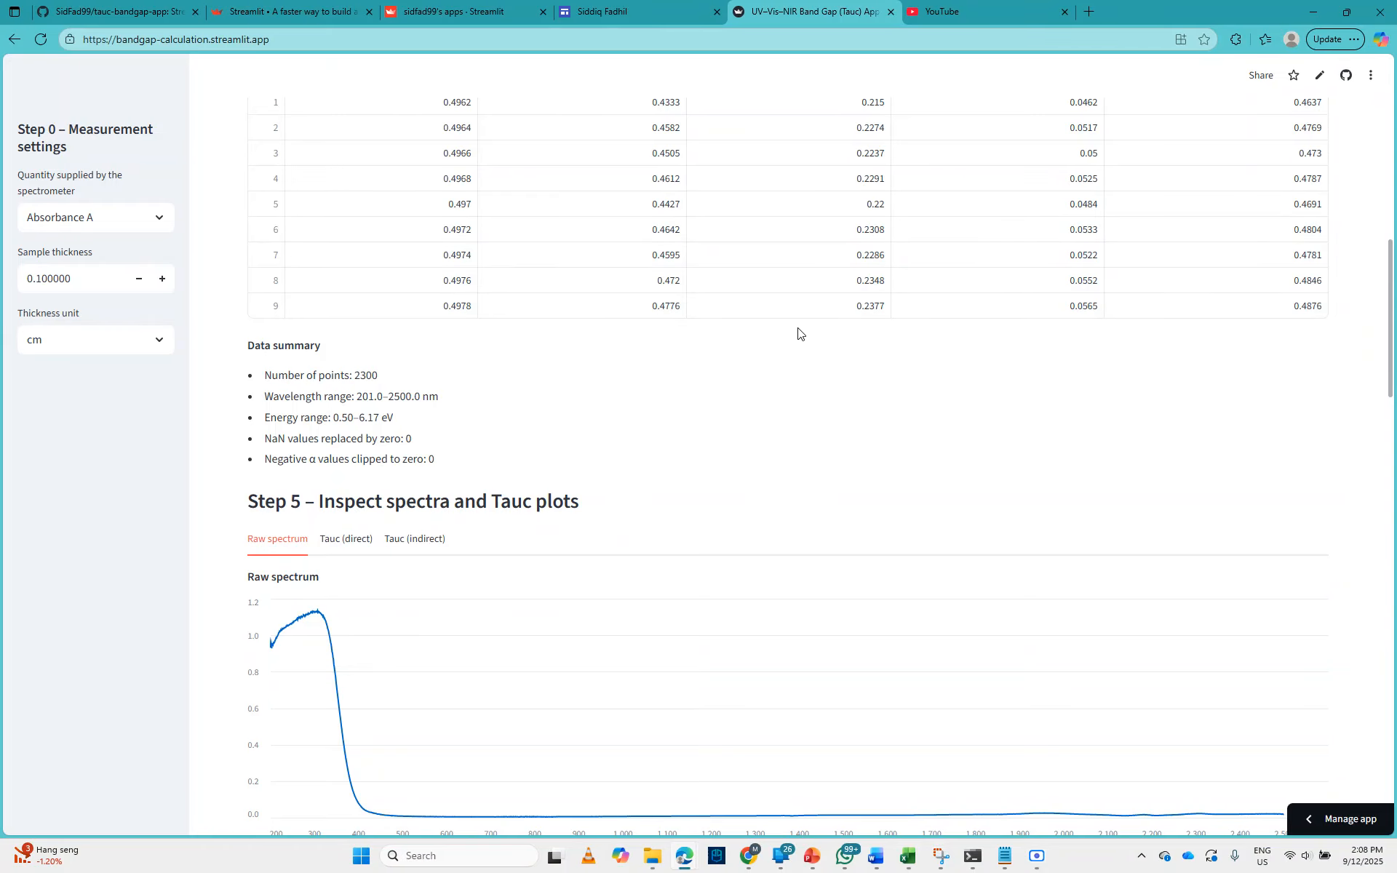
Step: Inspect the raw spectrum, followed by the direct and indirect Tauc plots
scroll(800, 337, "down", 3)
scroll(798, 334, "down", 1)
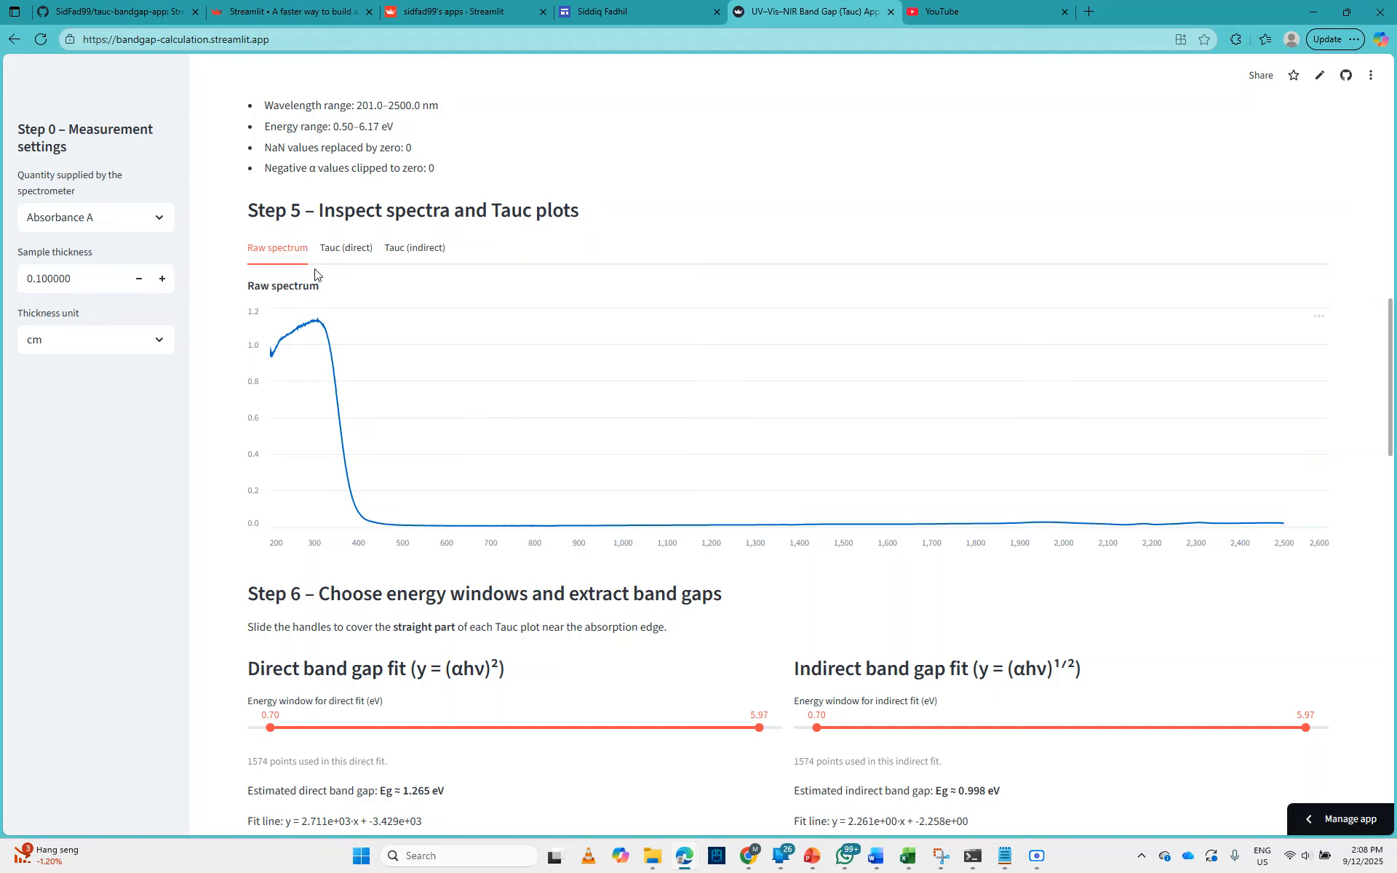
left_click(329, 250)
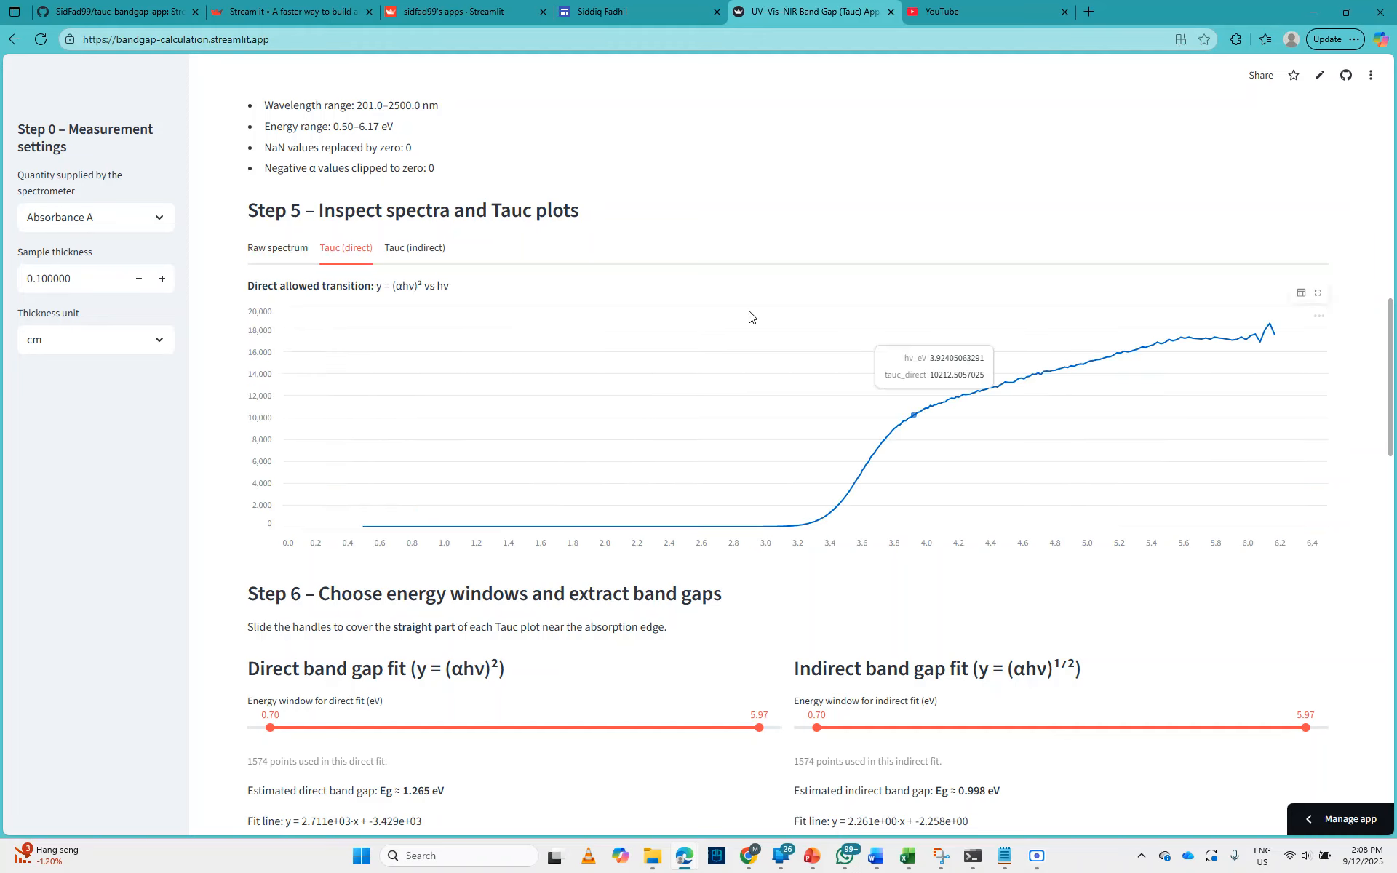
left_click(430, 254)
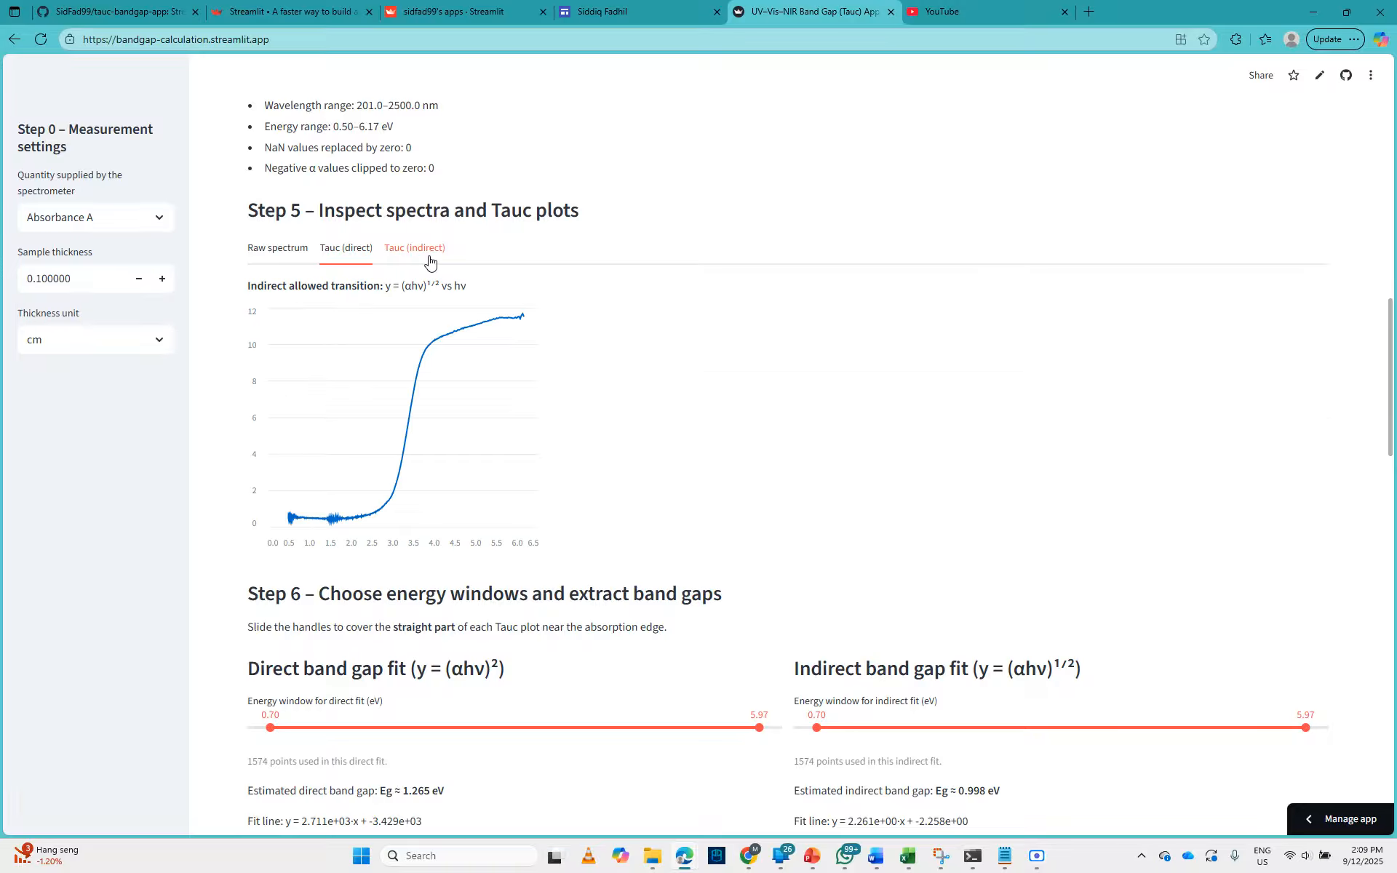
Step: Compare the direct and indirect Tauc plots, examining data points along the indirect curve
left_click(341, 249)
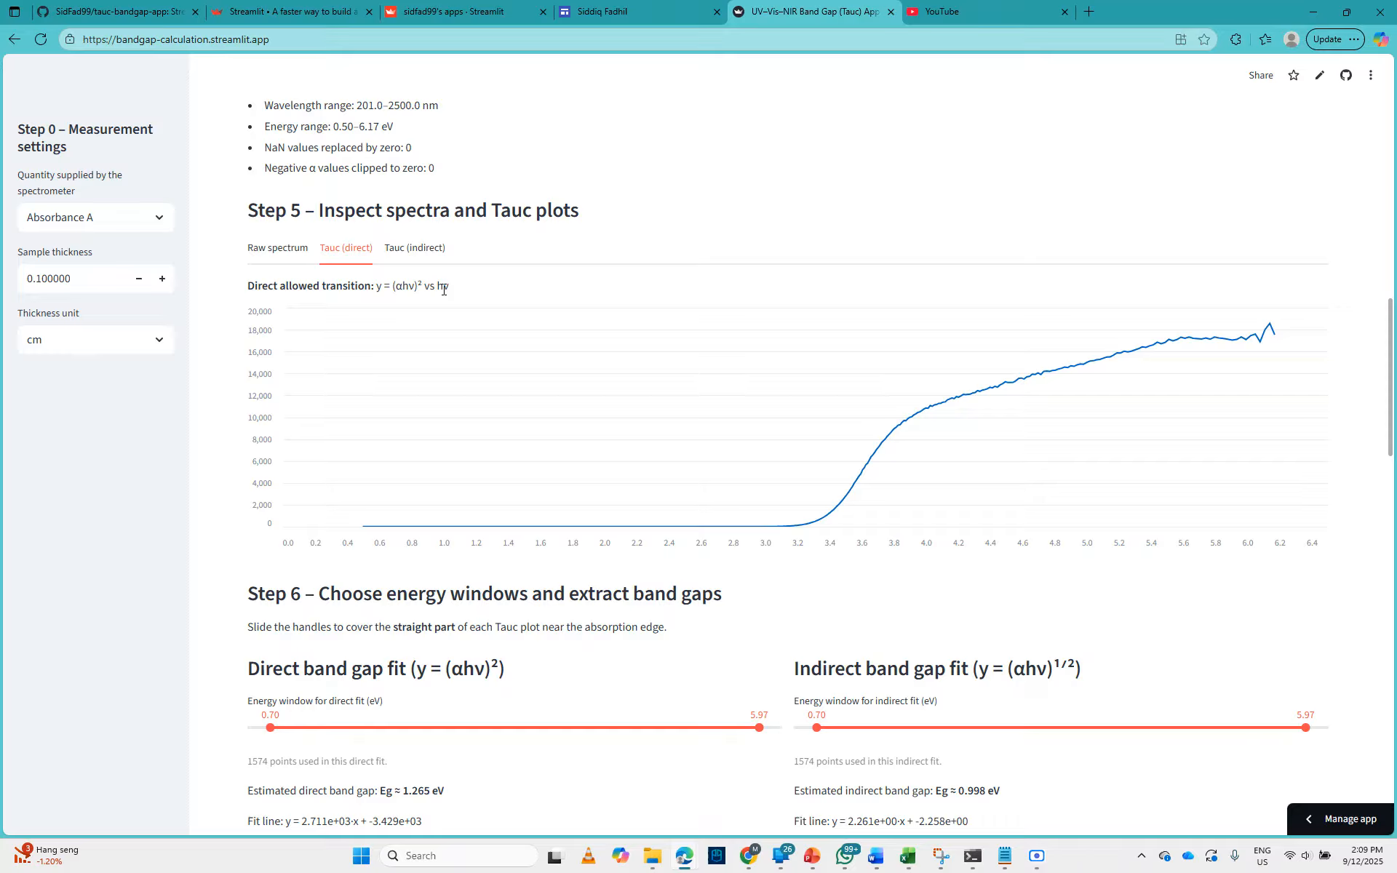
left_click(417, 251)
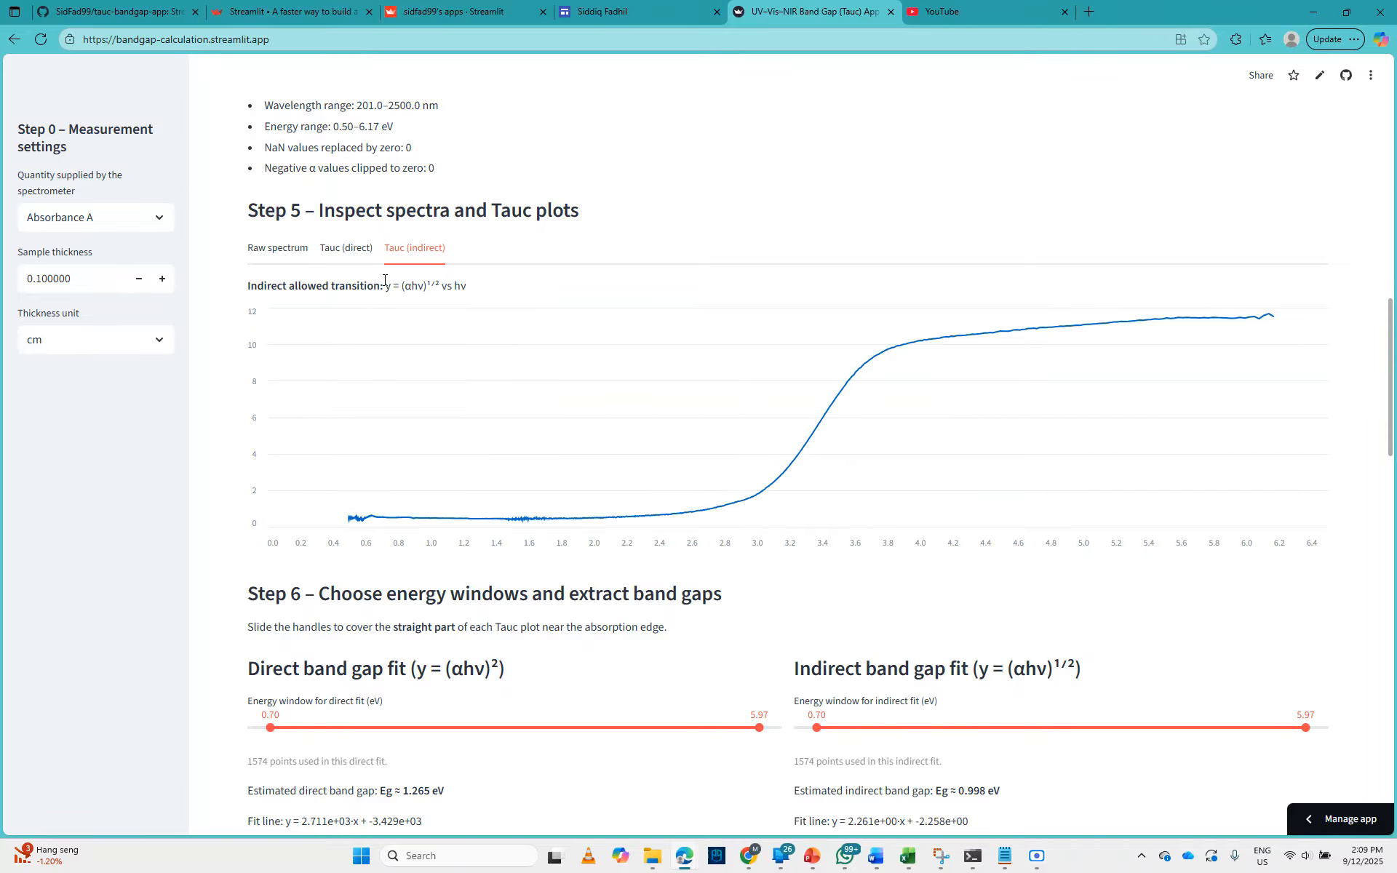
left_click(370, 251)
left_click(417, 254)
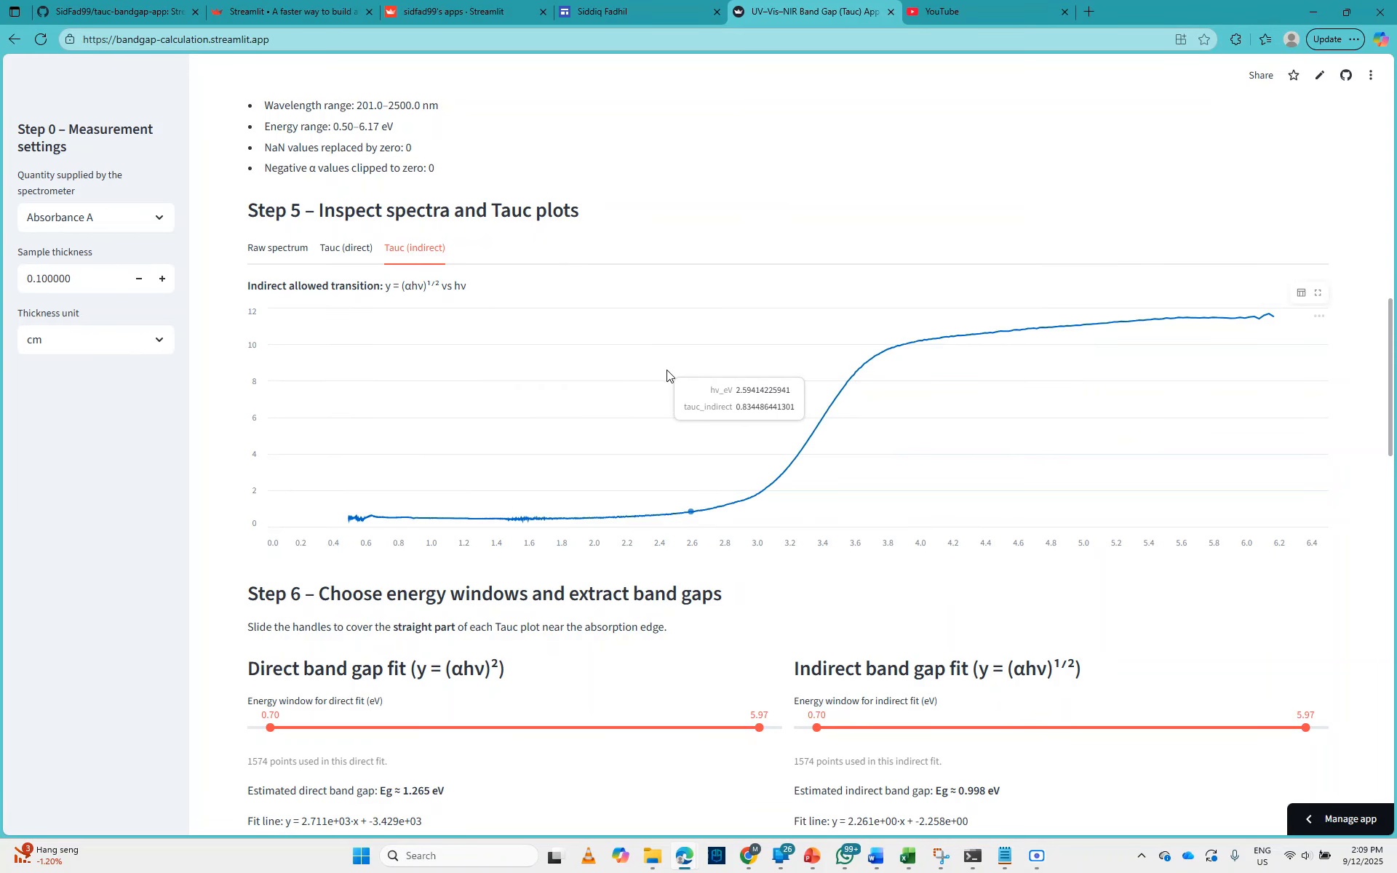
scroll(667, 375, "down", 3)
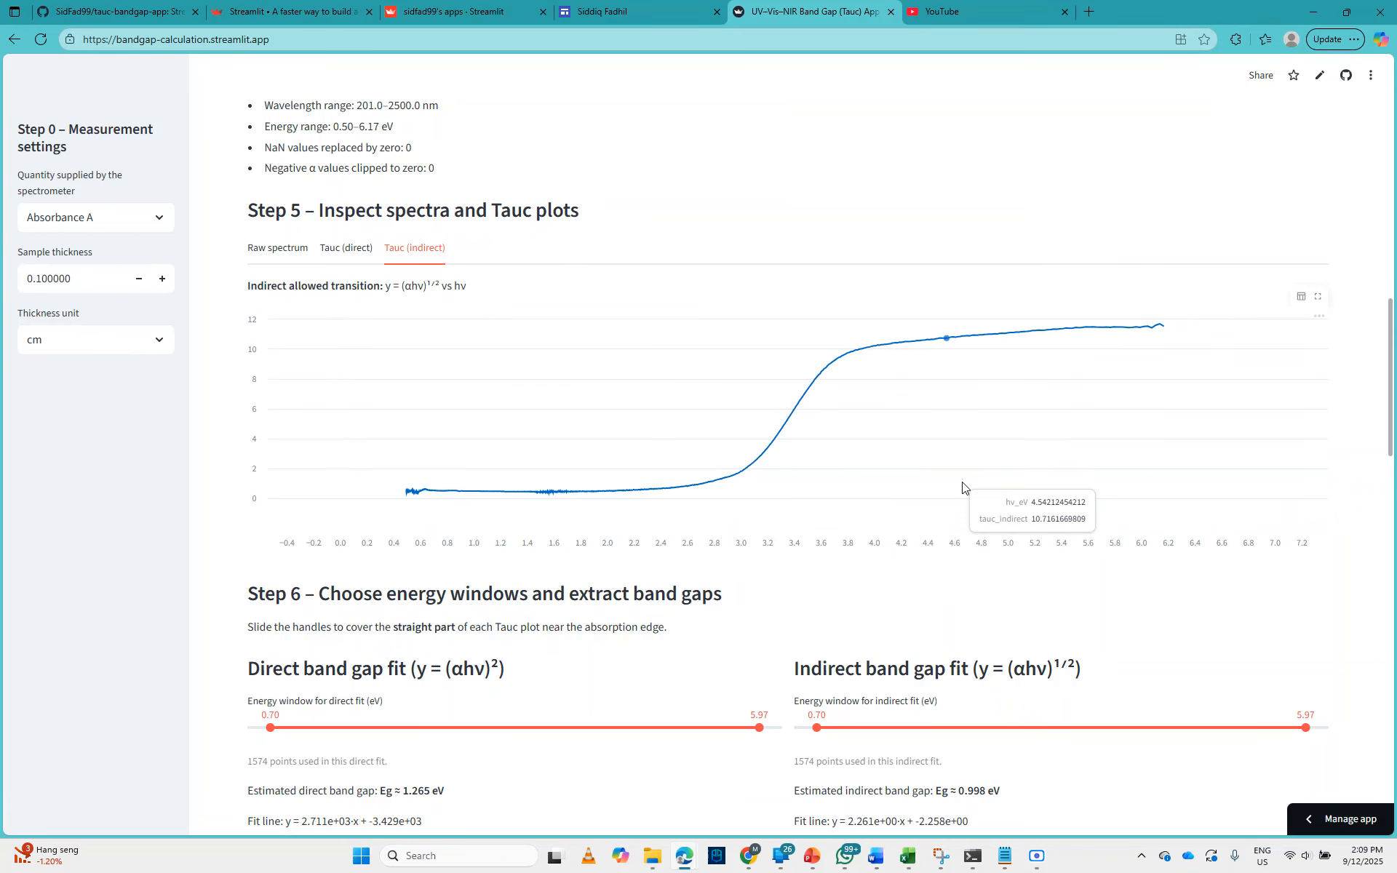
scroll(1153, 562, "up", 3)
Step: Narrow the energy window for the direct band gap fit to 3.16–4.08 eV
scroll(1278, 539, "down", 5)
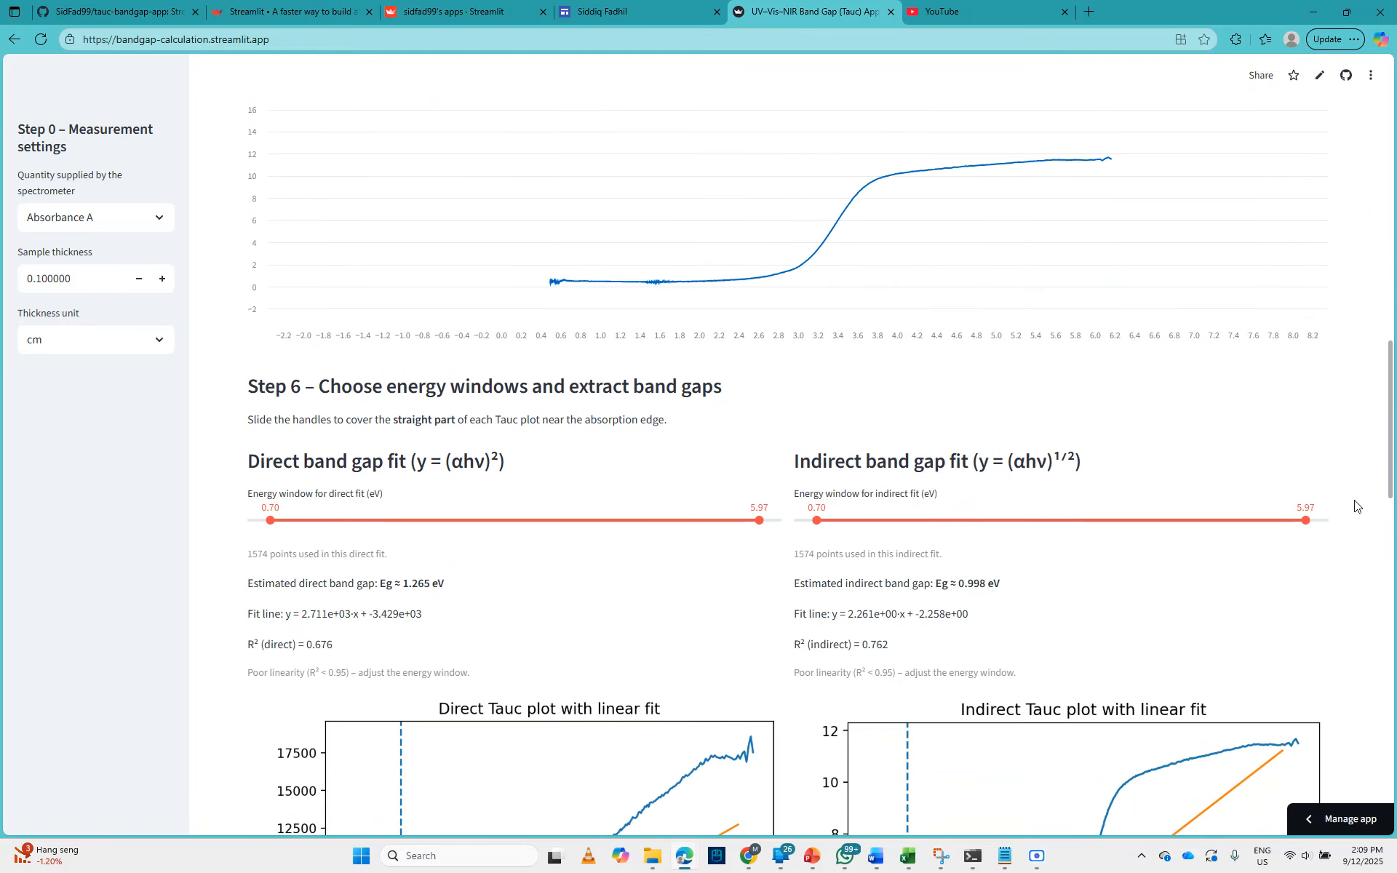
scroll(1270, 486, "down", 3)
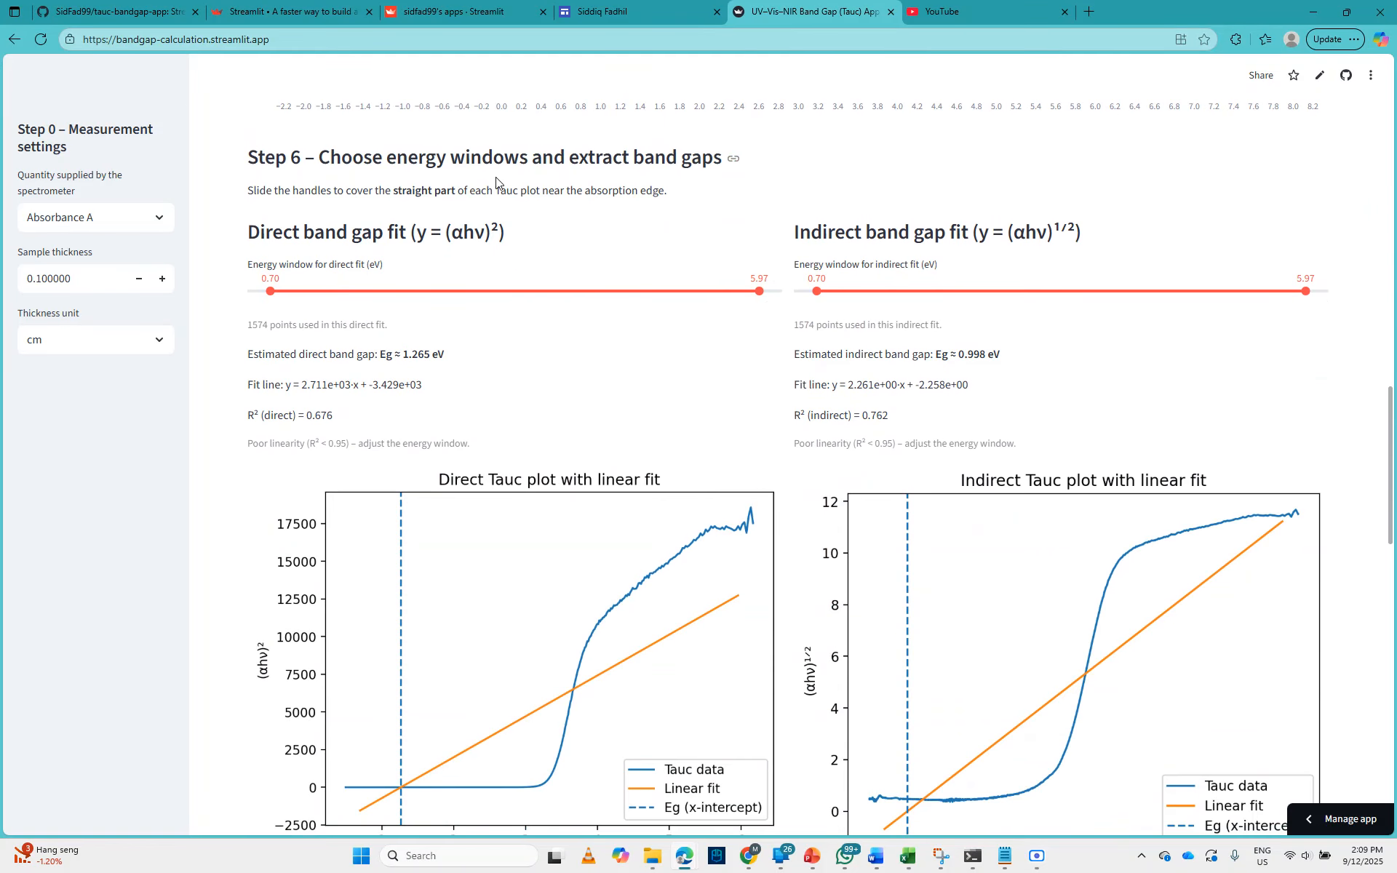
scroll(546, 270, "down", 2)
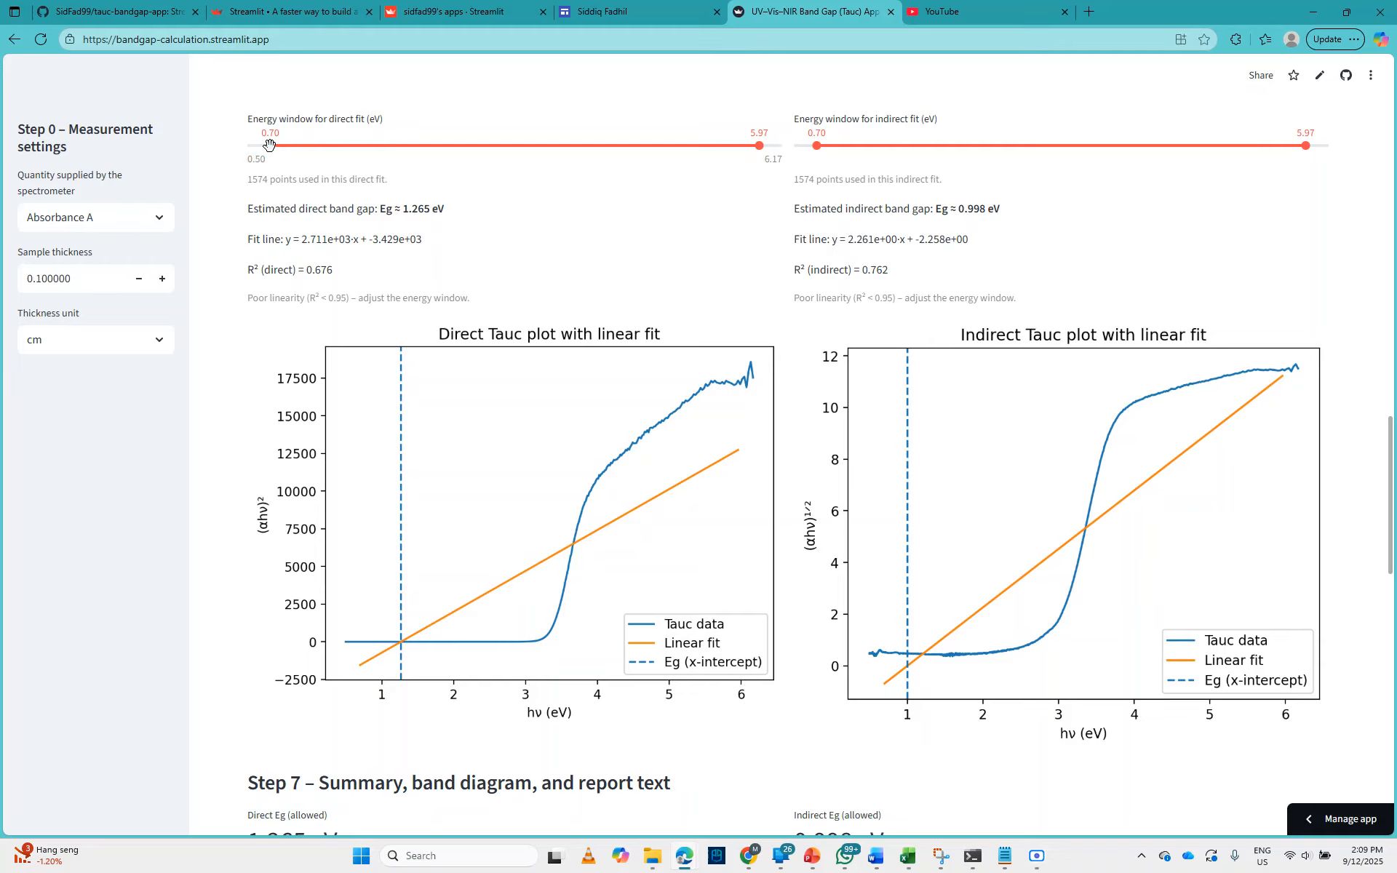
left_click_drag(269, 144, 460, 145)
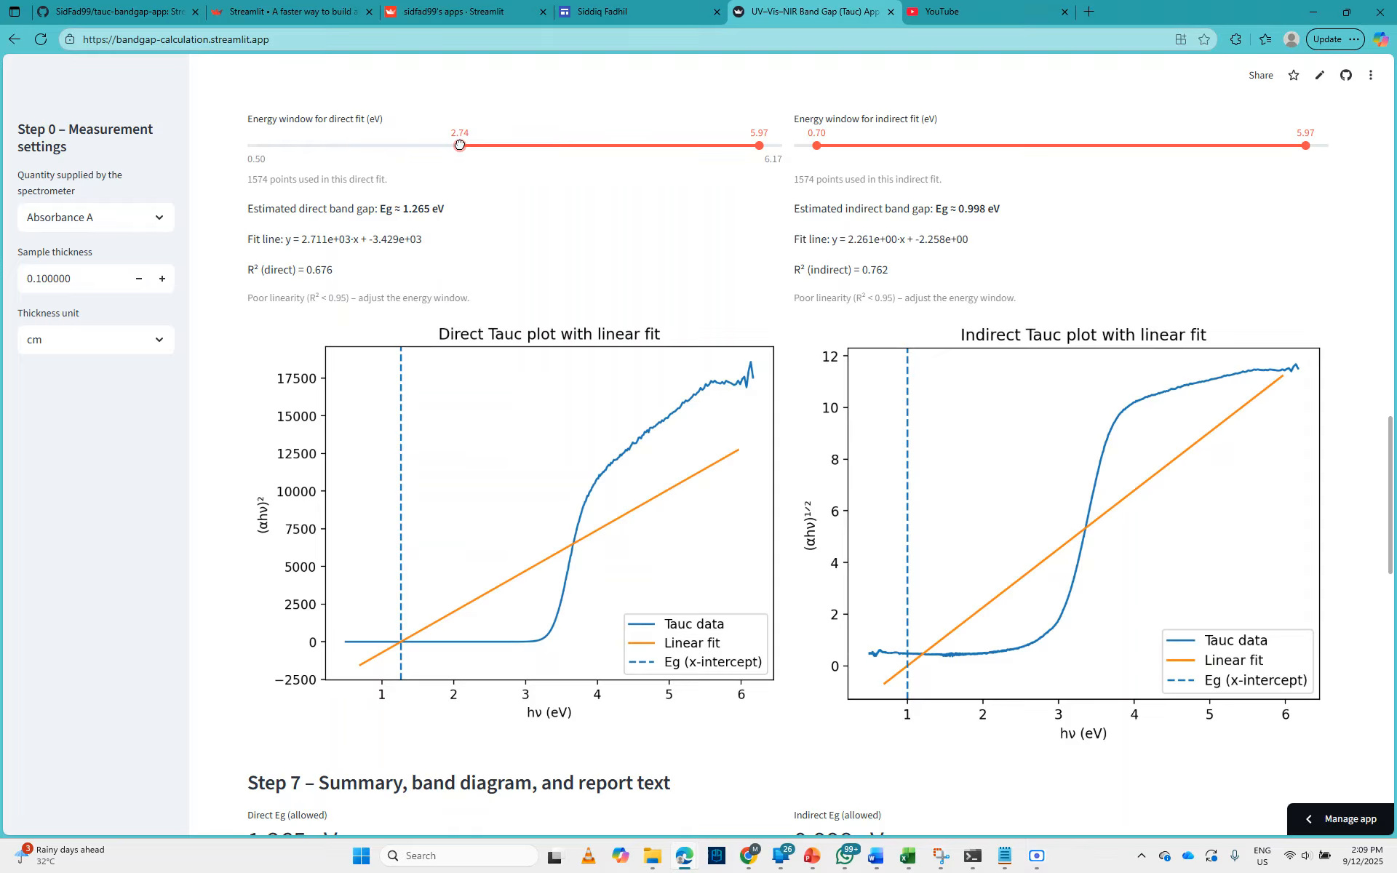
left_click_drag(460, 145, 481, 145)
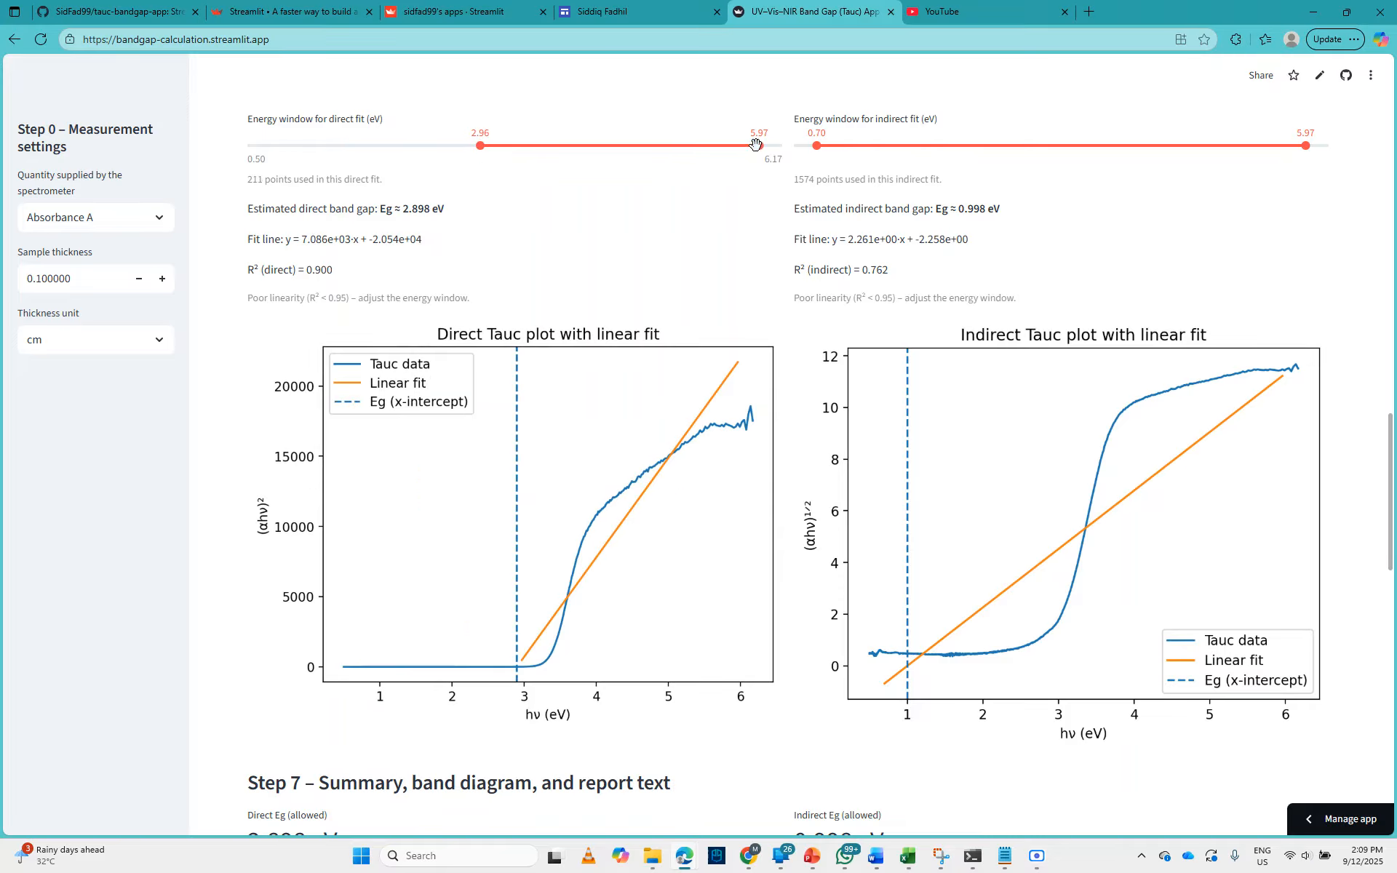
left_click_drag(758, 145, 584, 147)
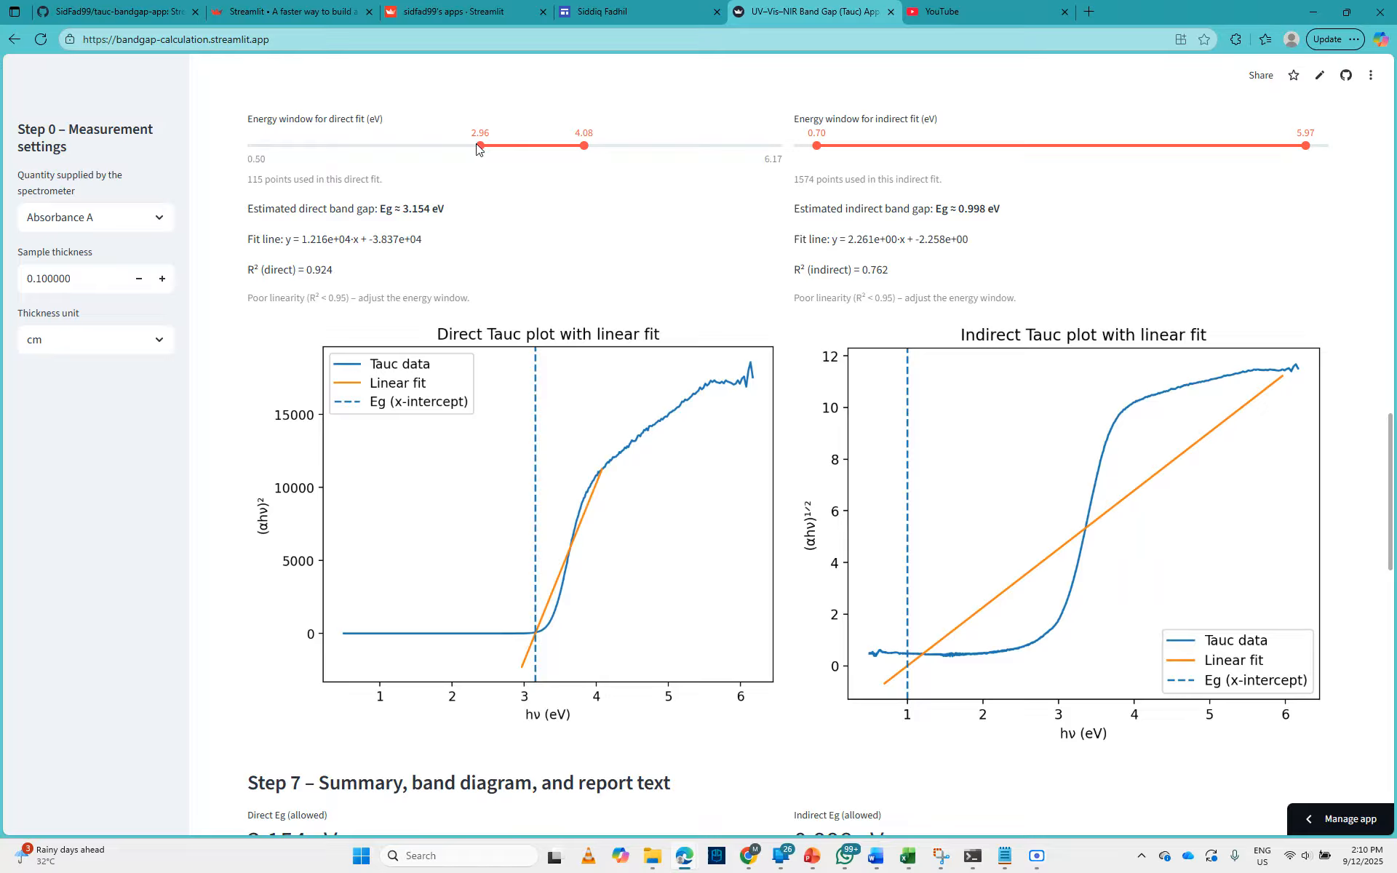
left_click_drag(480, 146, 499, 147)
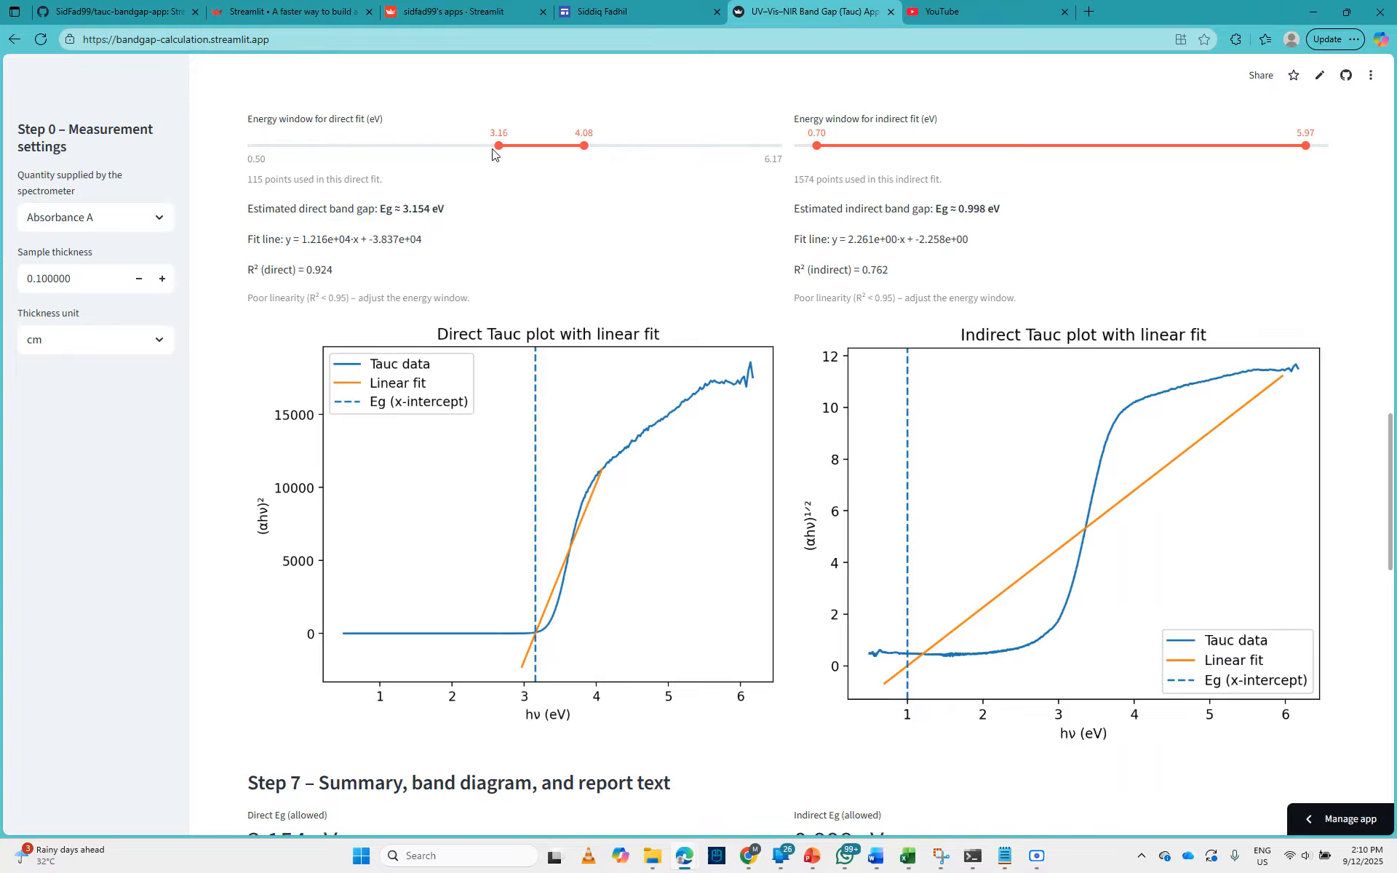